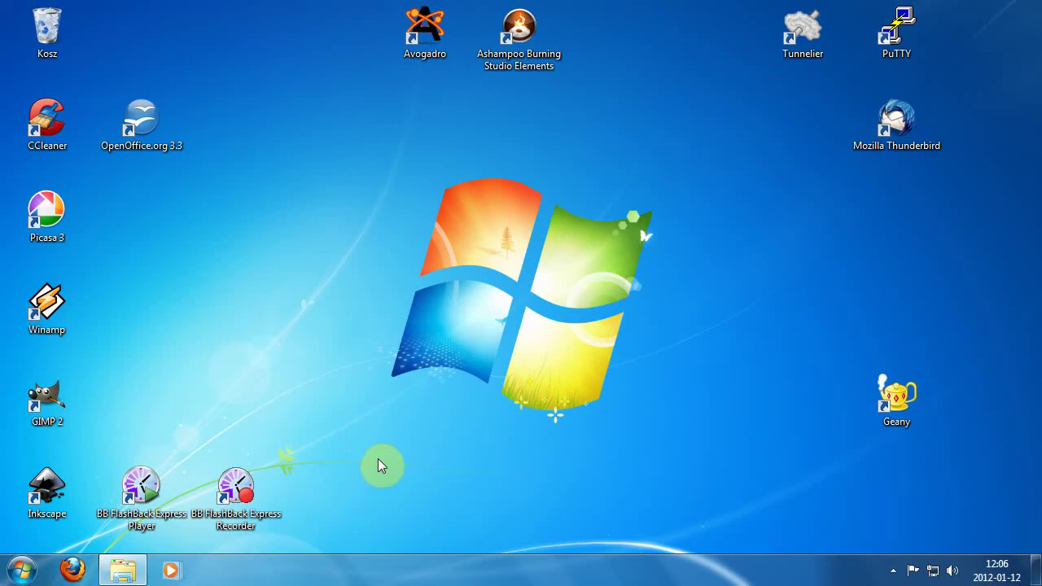
# Open Firefox, search the web for "jdk" and open Oracle's Java SE Downloads result.
pyautogui.click(72, 570)
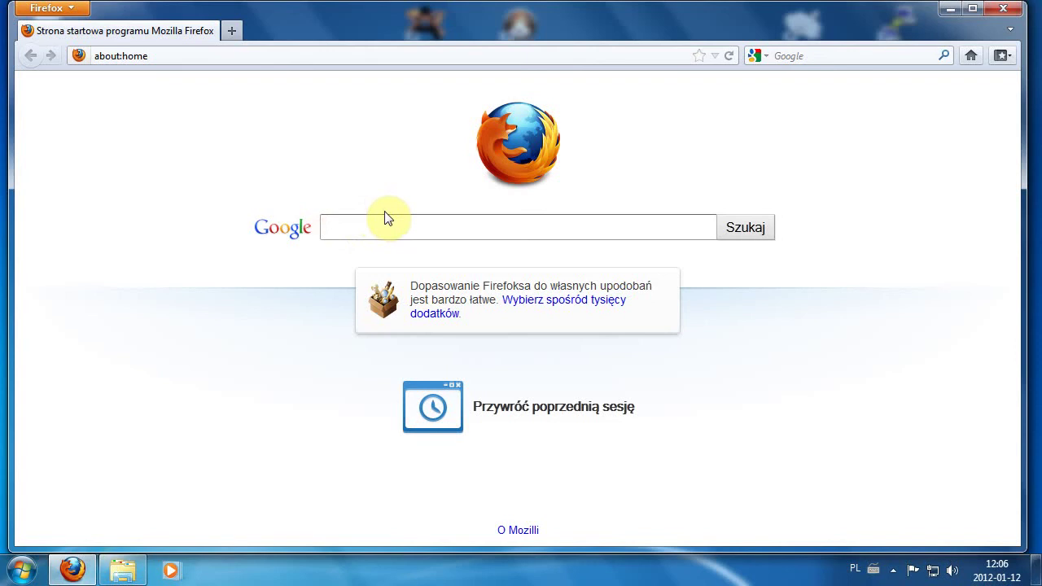
pyautogui.write('jdk')
pyautogui.press('Return')
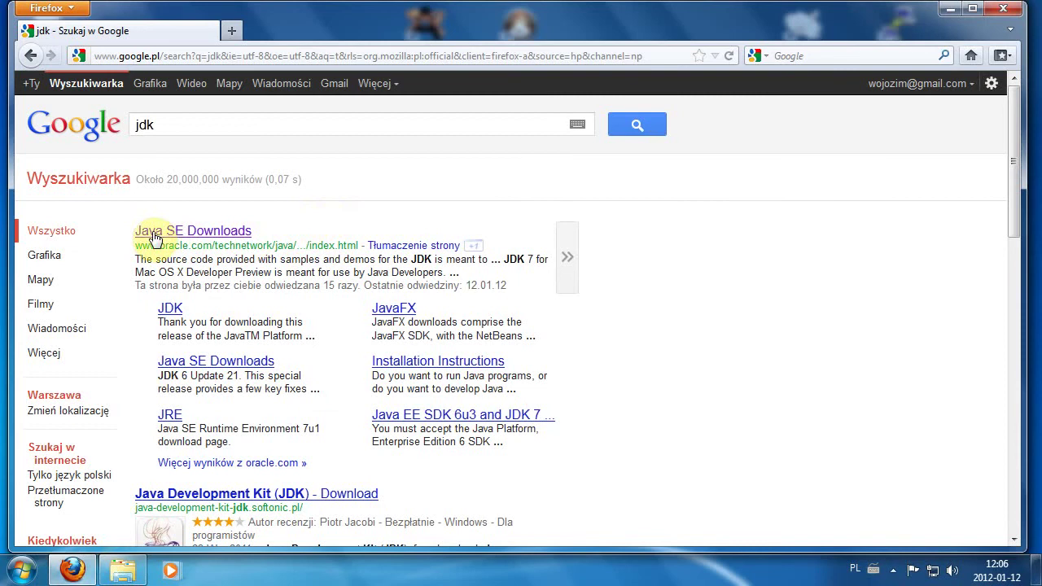
pyautogui.click(220, 233)
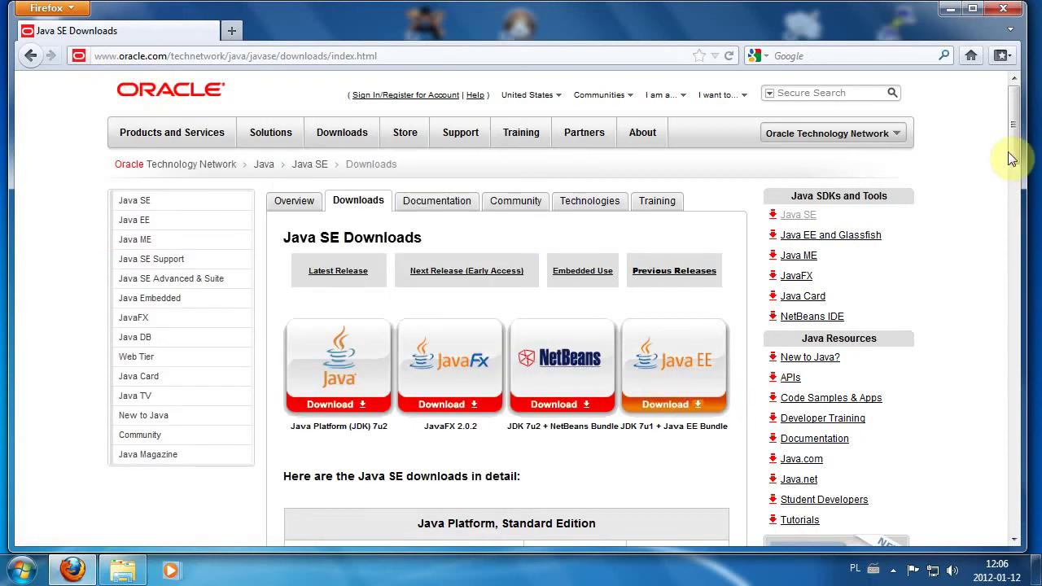
# Go to the JDK download page for Java SE 7u2 and accept the Java SE Development Kit license agreement.
pyautogui.moveTo(1015, 144); pyautogui.dragTo(1014, 199)
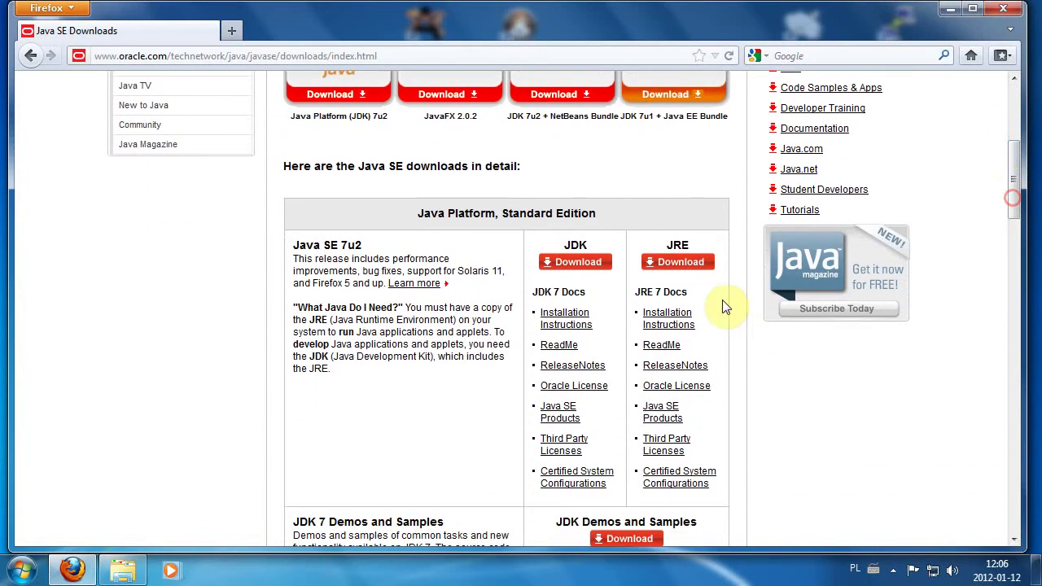
pyautogui.click(573, 263)
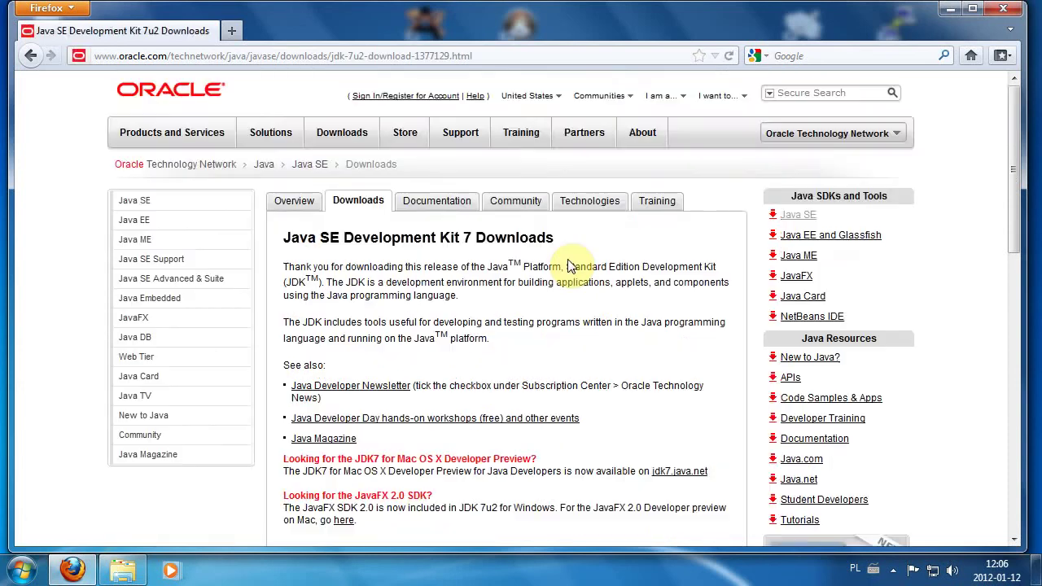
pyautogui.scroll(-8, 570, 265)
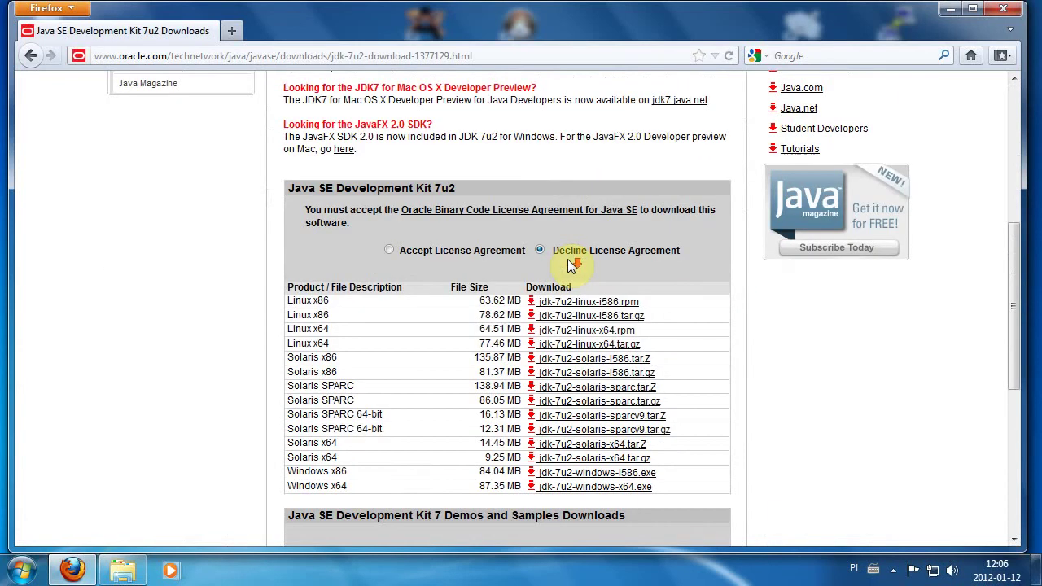
pyautogui.scroll(-2, 568, 259)
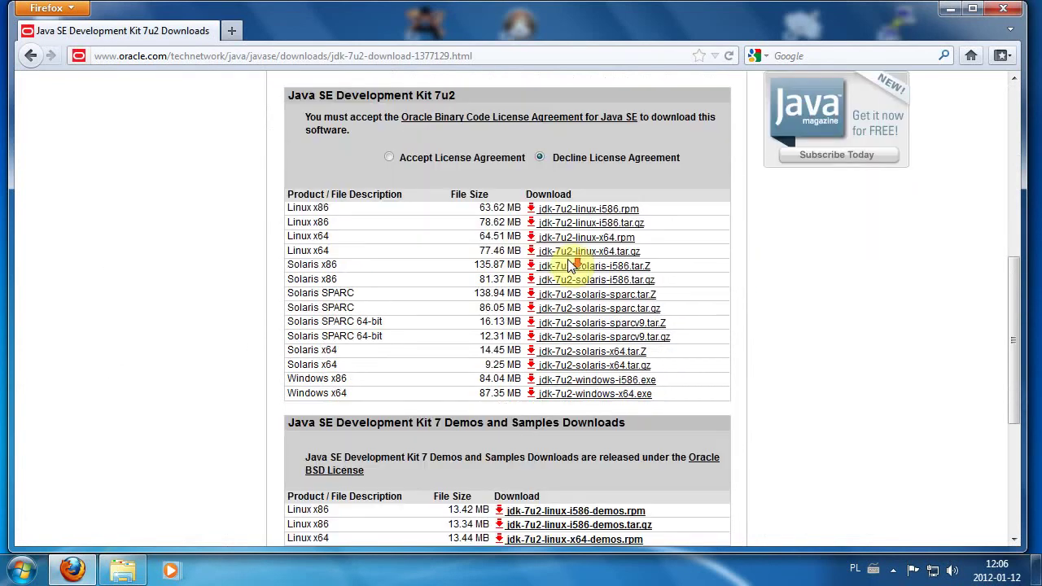
pyautogui.click(390, 157)
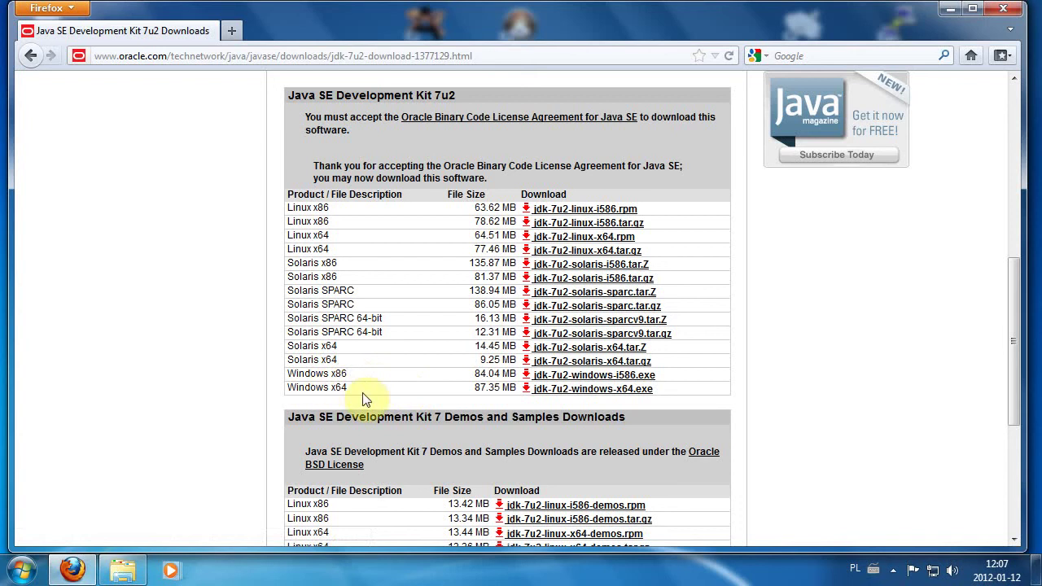
# Download the Windows x64 installer jdk-7u2-windows-x64.exe and save the file.
pyautogui.click(574, 391)
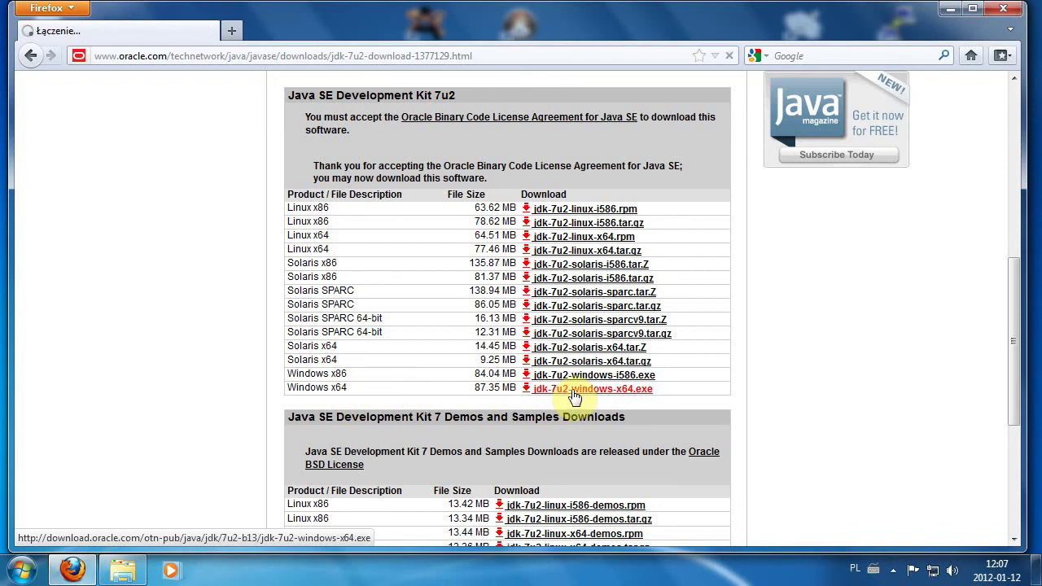
pyautogui.click(479, 400)
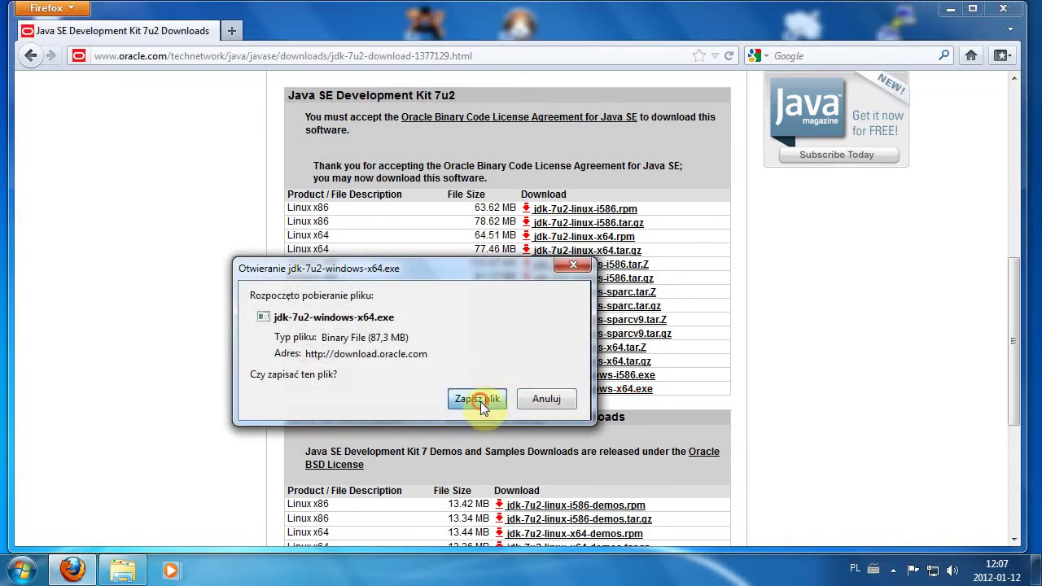
pyautogui.click(433, 78)
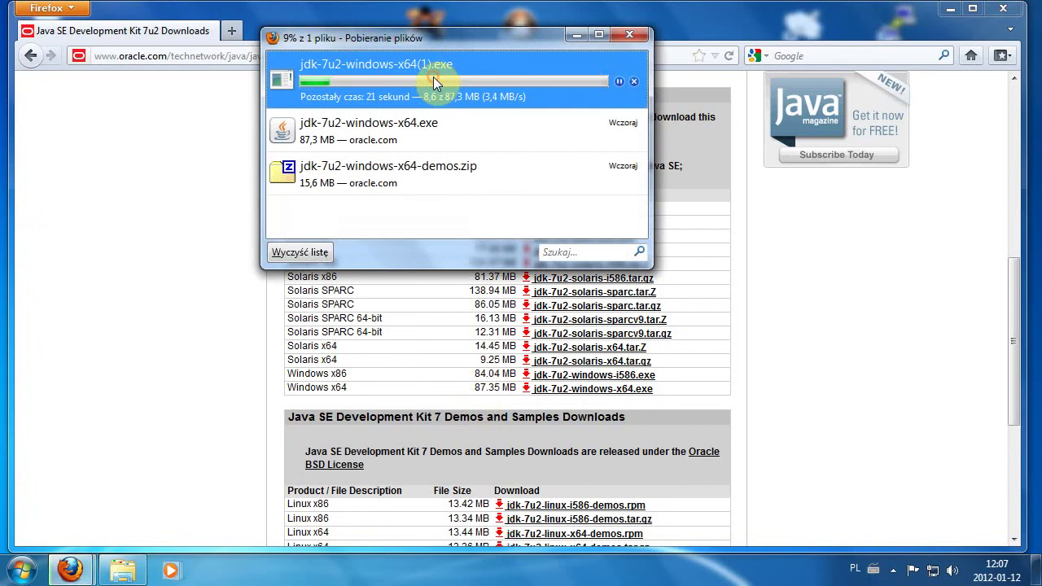
# Cancel the running download of jdk-7u2-windows-x64(1).exe and remove its entry from the download list.
pyautogui.click(634, 81)
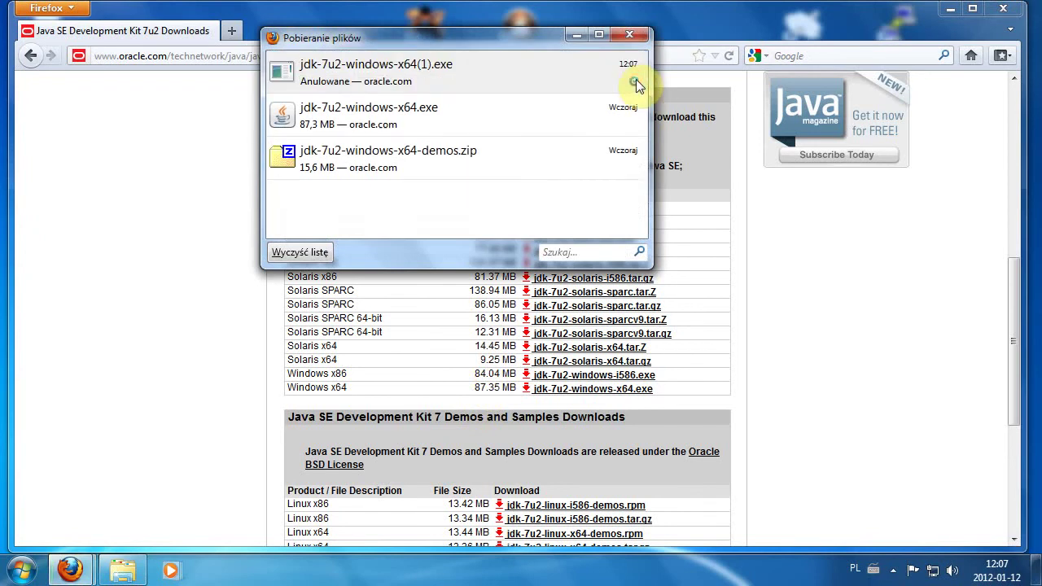
pyautogui.click(406, 72)
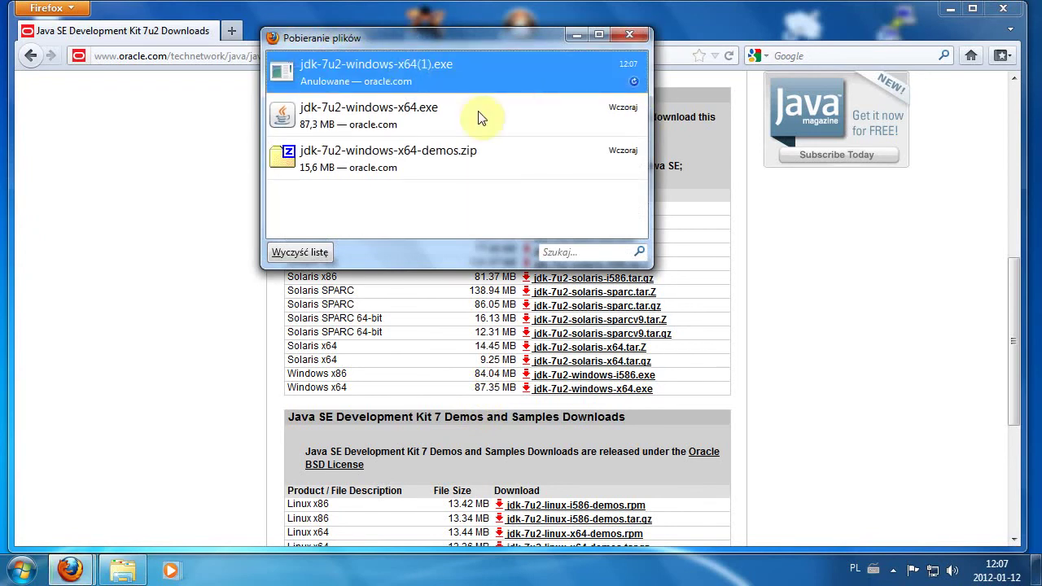
pyautogui.press('Delete')
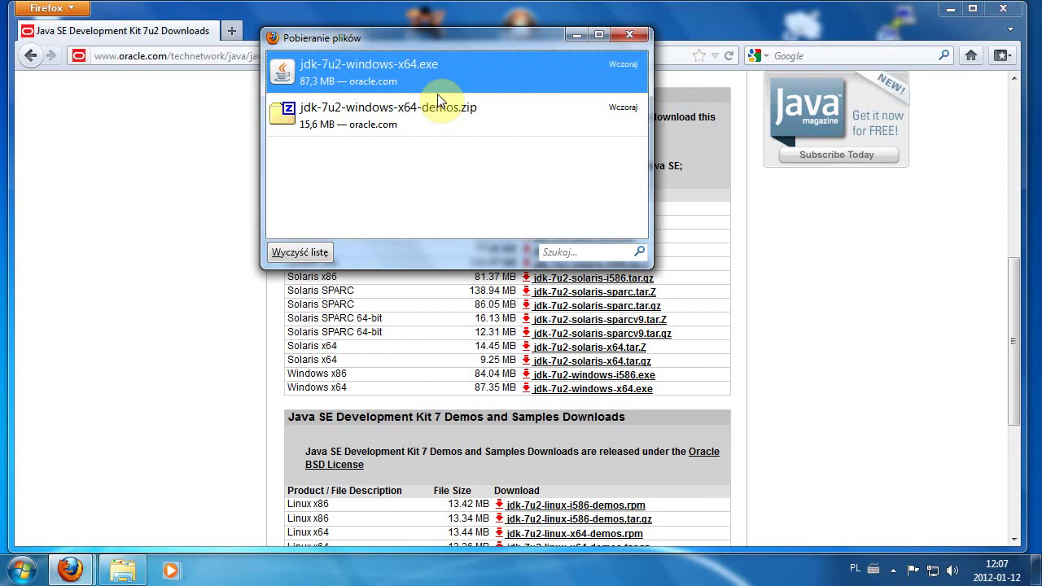
# Run the downloaded installer jdk-7u2-windows-x64.exe and advance its wizard to the Custom Setup page.
pyautogui.doubleClick(345, 72)
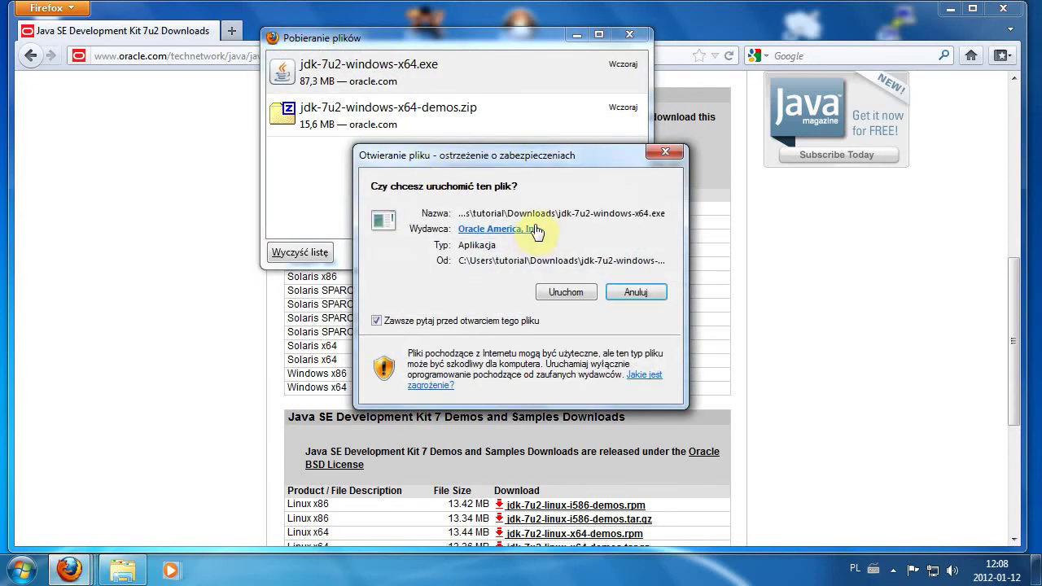
pyautogui.click(559, 293)
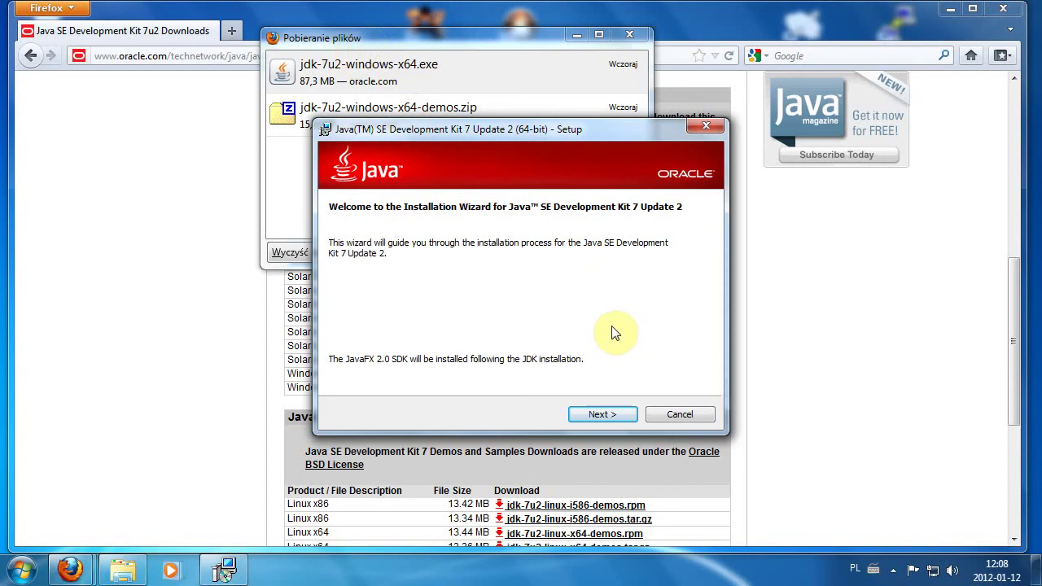
pyautogui.moveTo(505, 134); pyautogui.dragTo(472, 115)
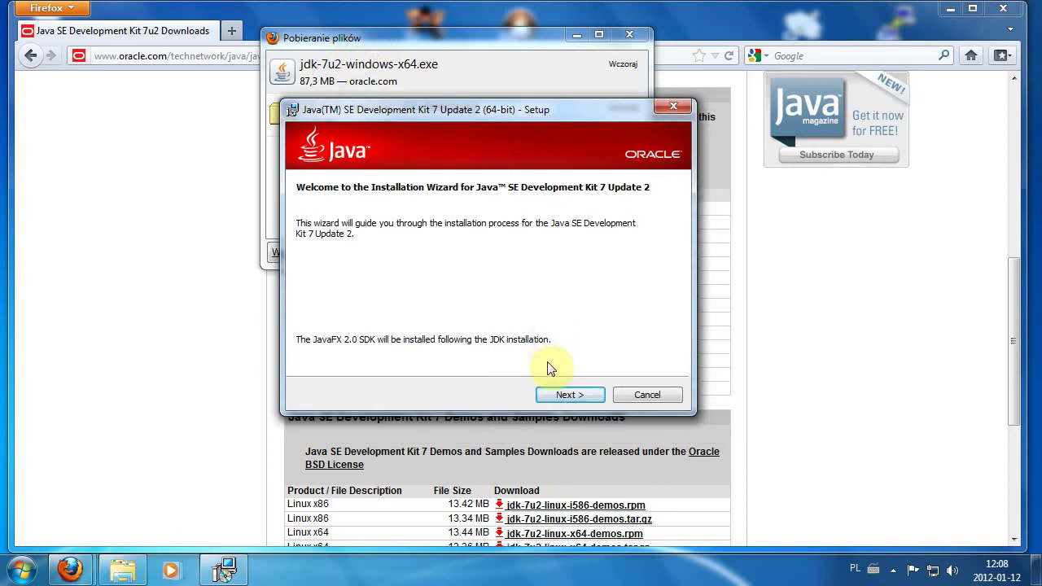
pyautogui.click(559, 397)
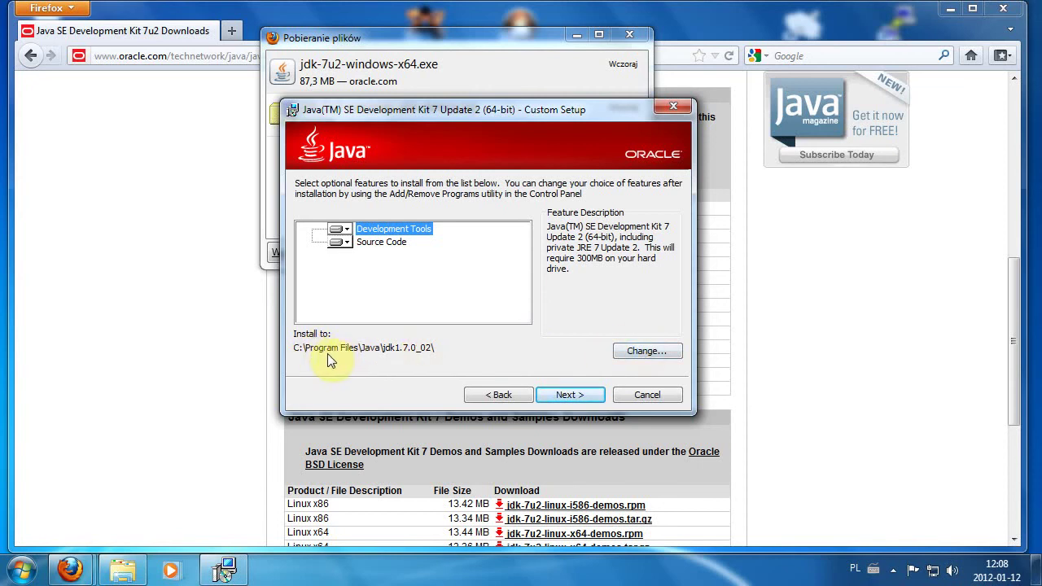
# Change the JDK installation folder to C:\Java\jdk1.7.0_02\.
pyautogui.click(658, 351)
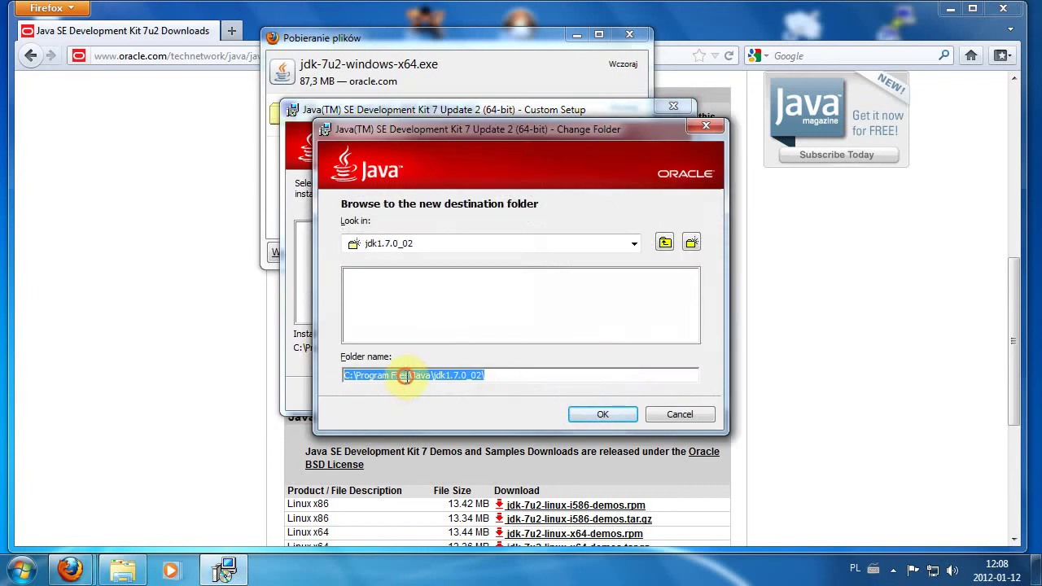
pyautogui.click(405, 376)
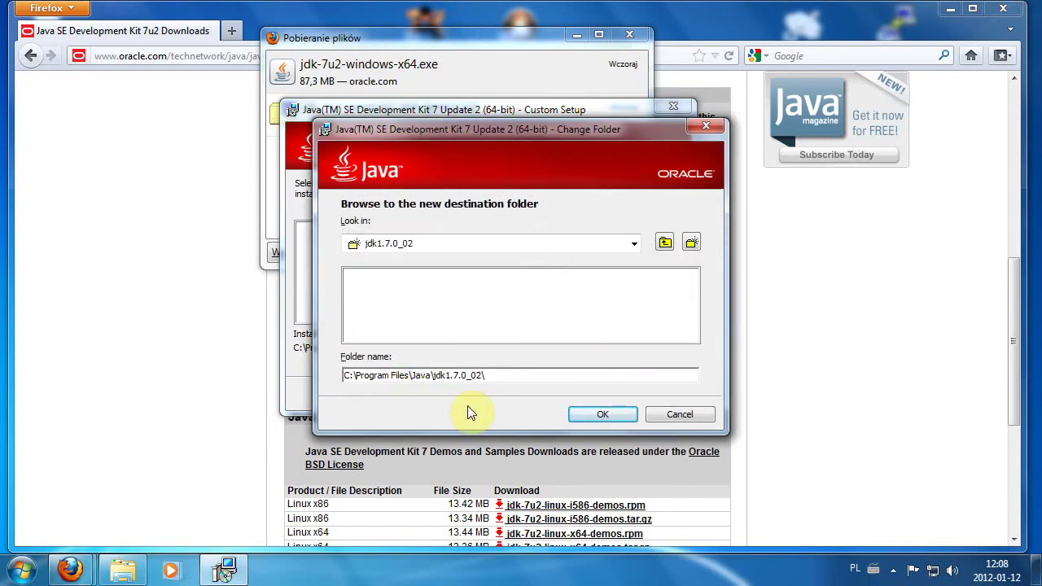
pyautogui.press('BackSpace')
pyautogui.press('BackSpace')
pyautogui.press('BackSpace')
pyautogui.press('BackSpace')
pyautogui.press('BackSpace')
pyautogui.press('BackSpace')
pyautogui.press('BackSpace')
pyautogui.press('BackSpace')
pyautogui.press('BackSpace')
pyautogui.press('BackSpace')
pyautogui.press('BackSpace')
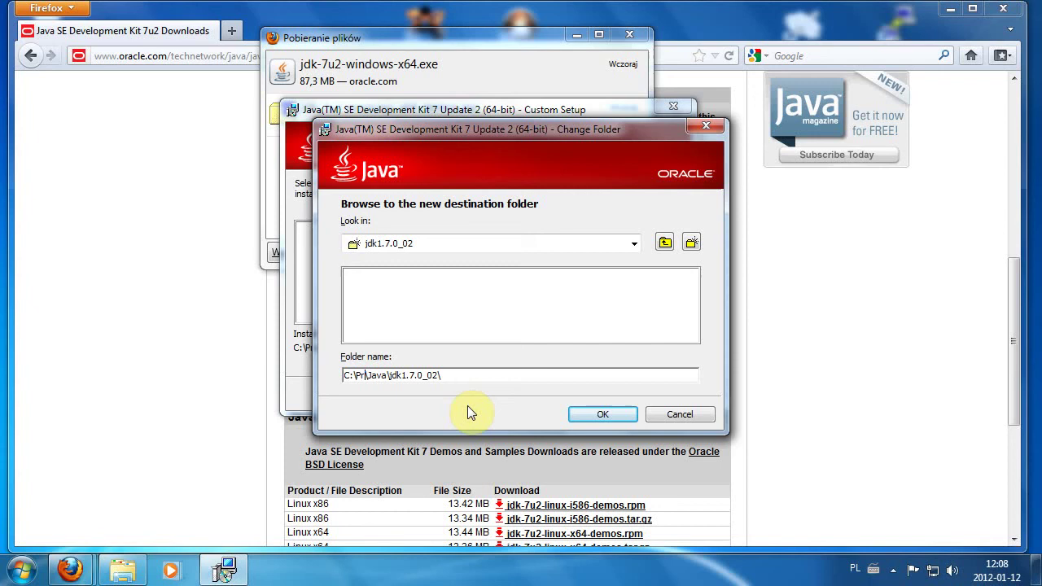
pyautogui.press('BackSpace')
pyautogui.press('BackSpace')
pyautogui.press('BackSpace')
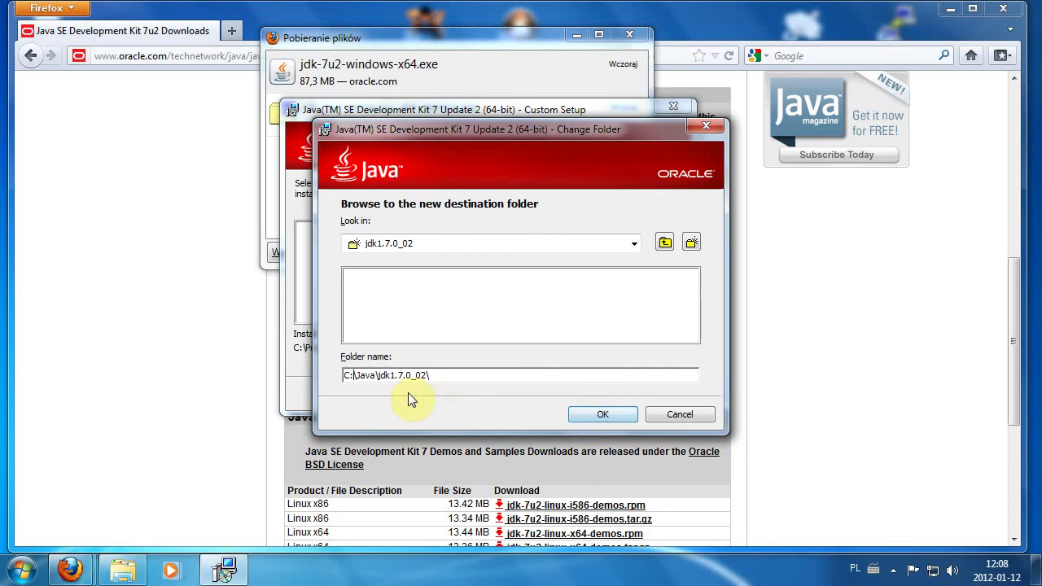
pyautogui.click(582, 415)
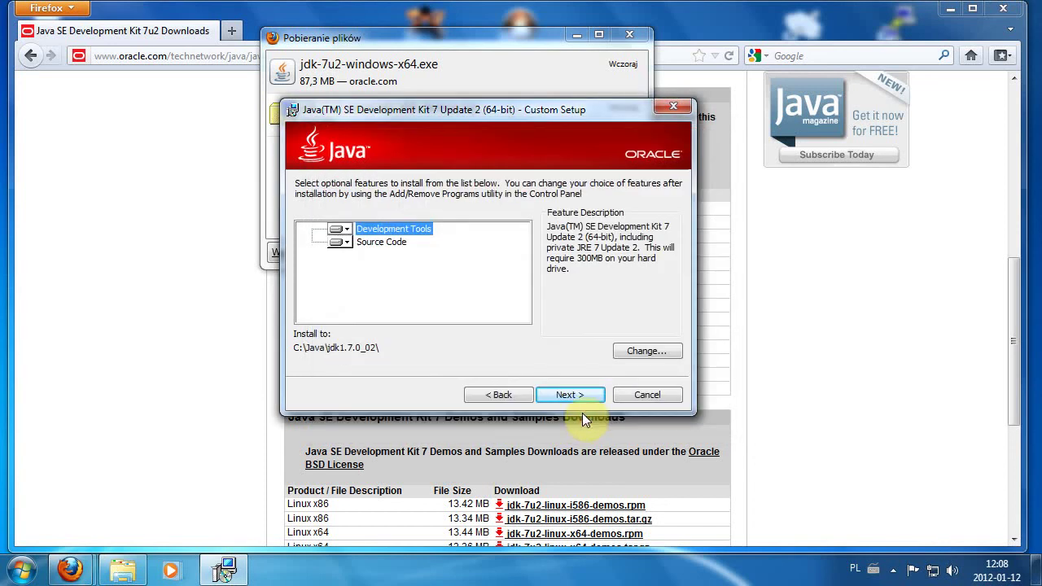
# Install the JDK with the chosen features, continue to the JavaFX 2.0 SDK setup and finish it.
pyautogui.click(570, 396)
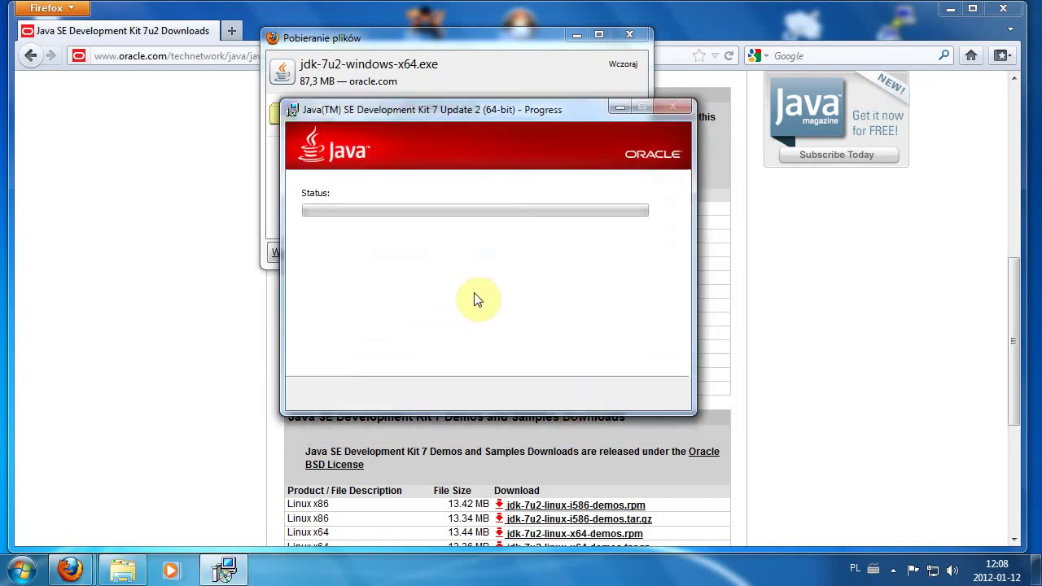
pyautogui.moveTo(451, 112); pyautogui.dragTo(592, 128)
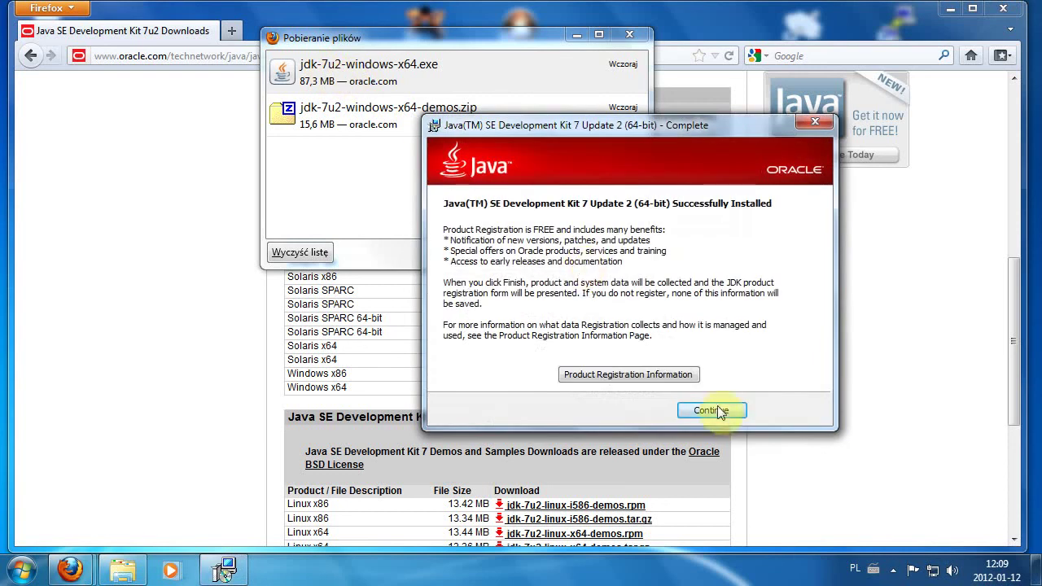
pyautogui.click(711, 410)
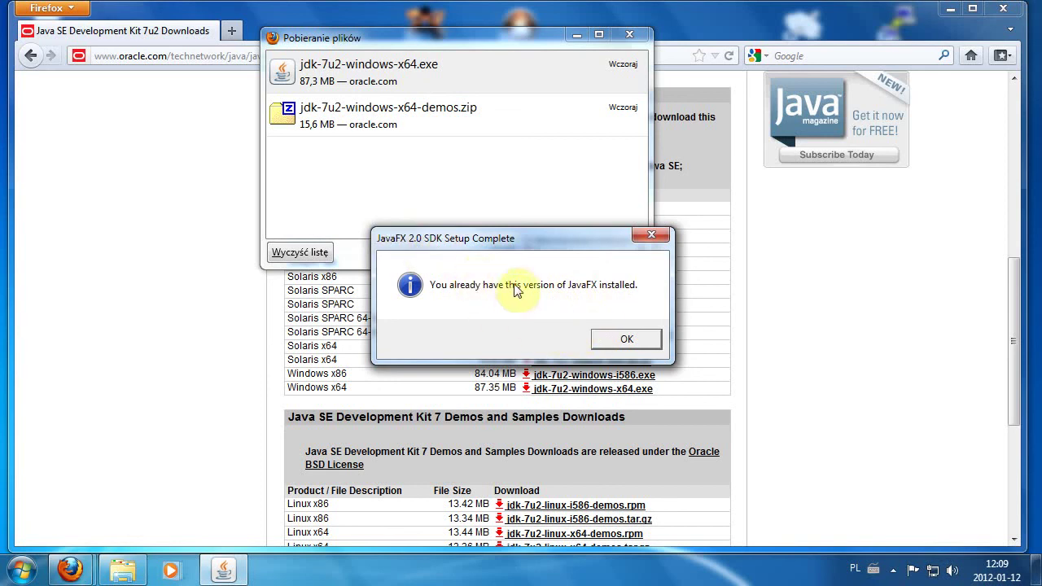
pyautogui.click(614, 339)
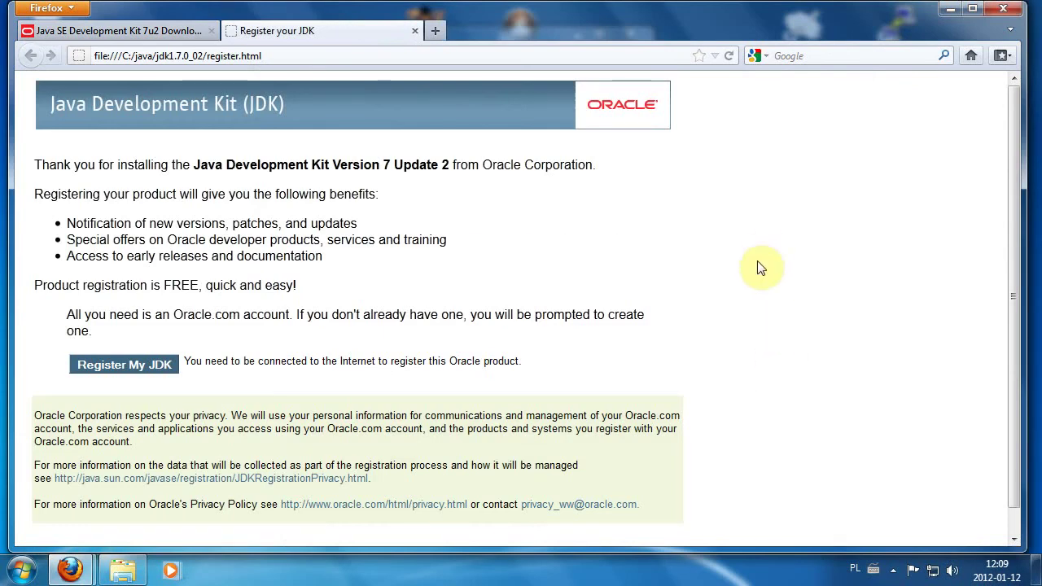
# Close the JDK registration page, minimize the browser and move the downloads window aside on the desktop.
pyautogui.click(218, 193)
pyautogui.click(415, 31)
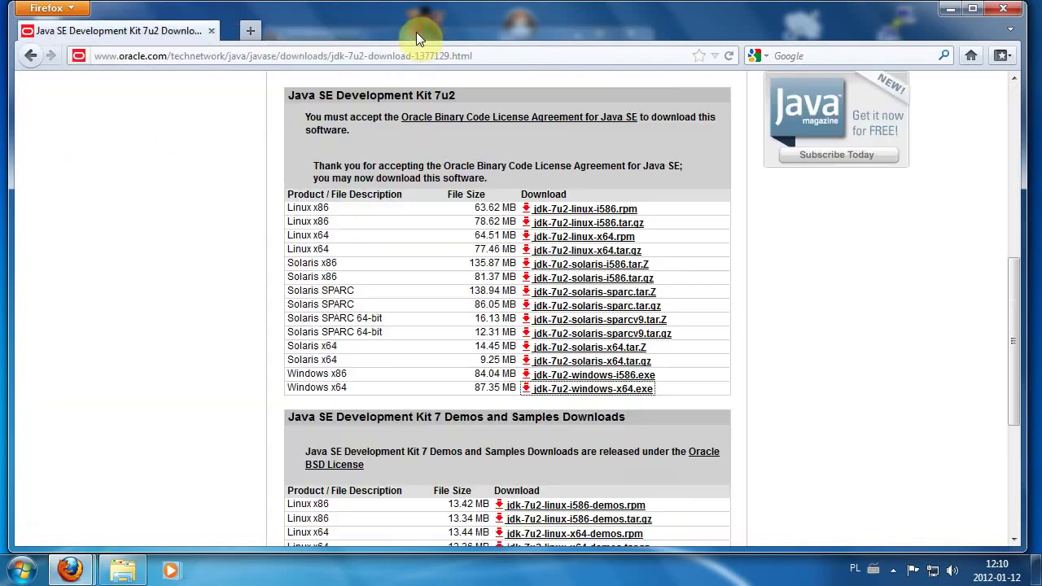
pyautogui.click(949, 9)
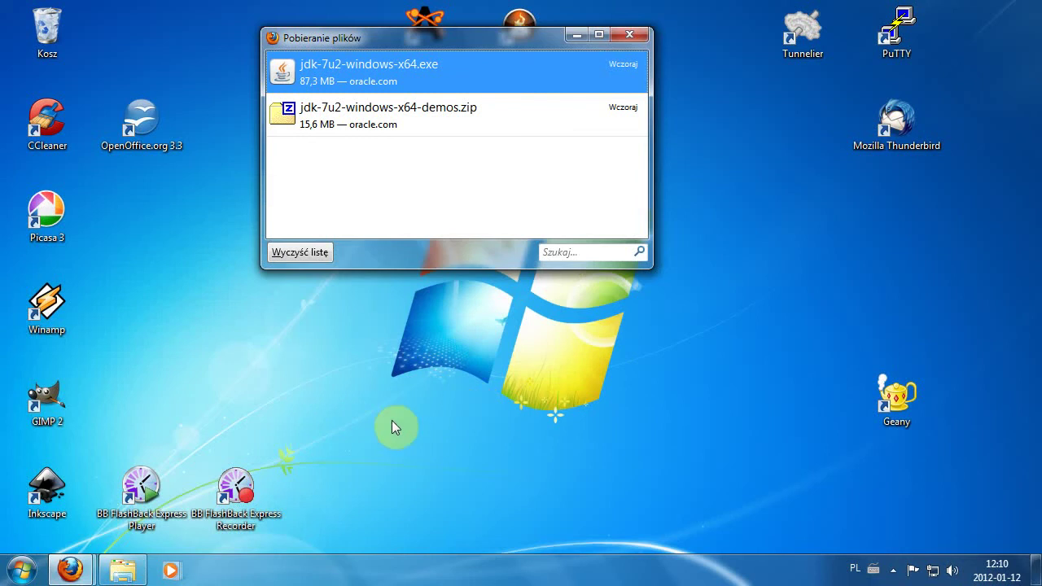
pyautogui.moveTo(465, 38); pyautogui.dragTo(673, 113)
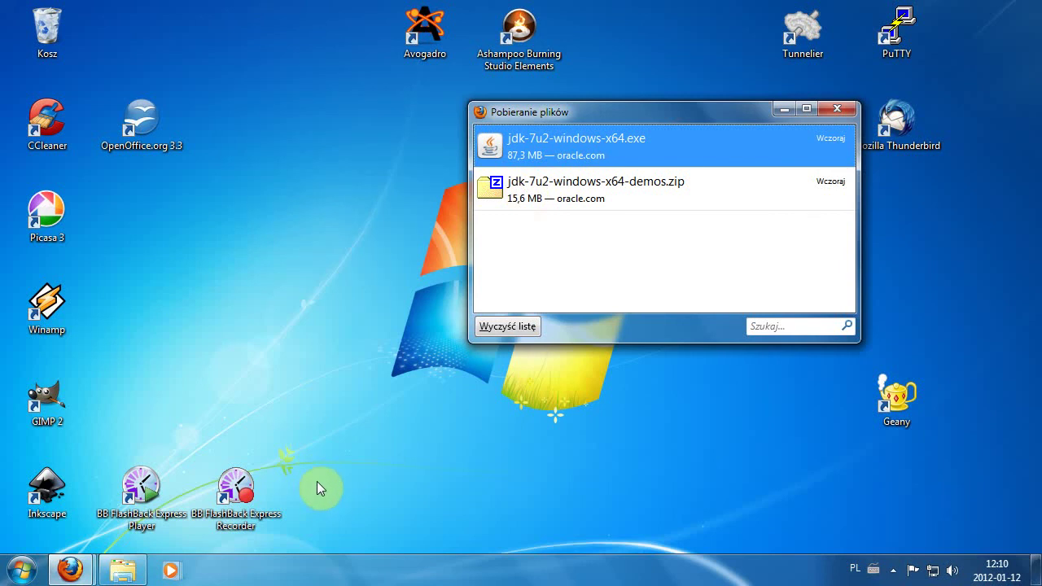
# Open a Command Prompt, run javac to test whether the compiler is available, and close the console.
pyautogui.click(22, 570)
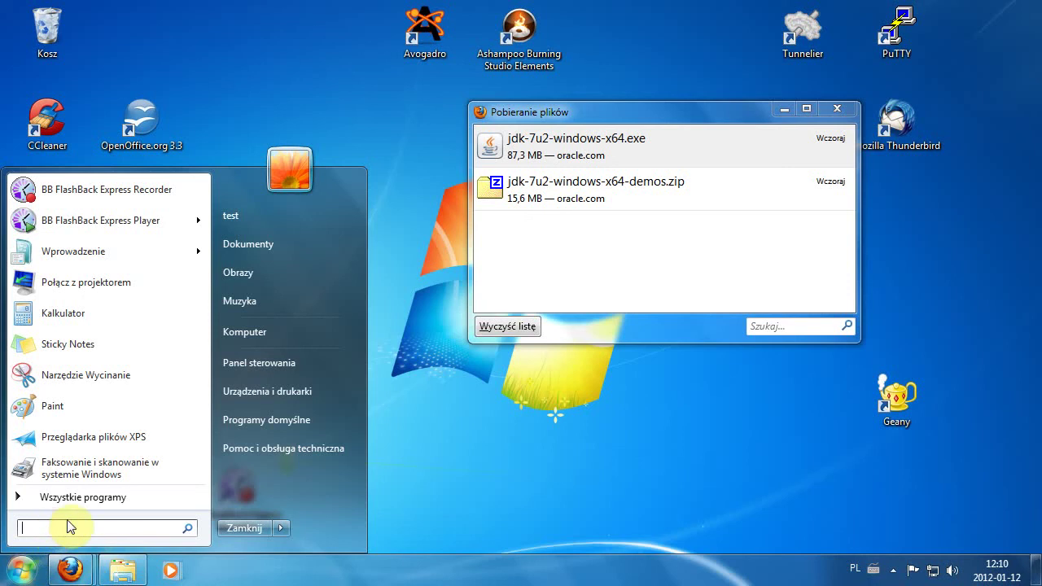
pyautogui.write('cmd')
pyautogui.press('Return')
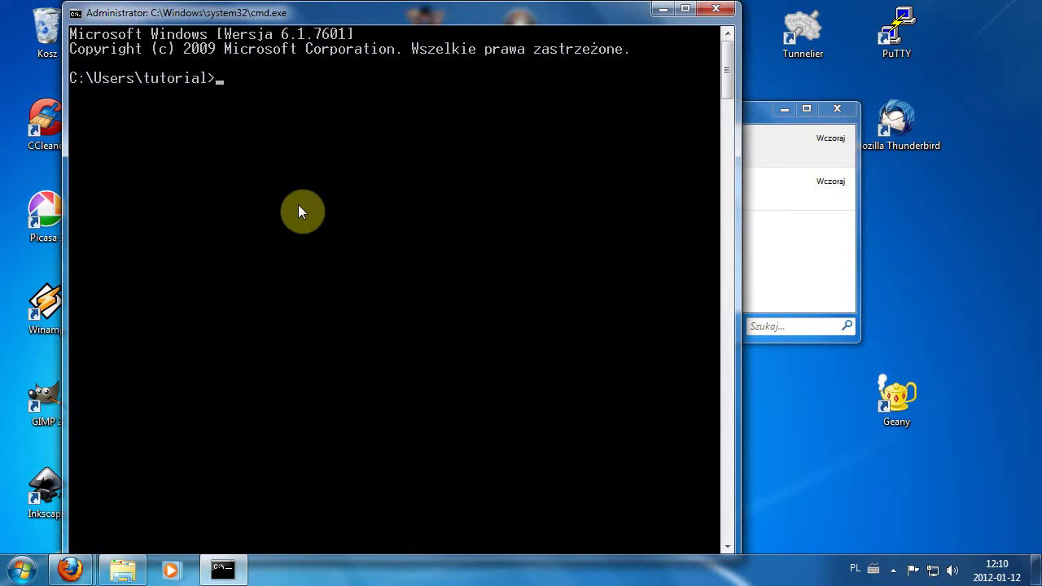
pyautogui.write('javac')
pyautogui.press('Return')
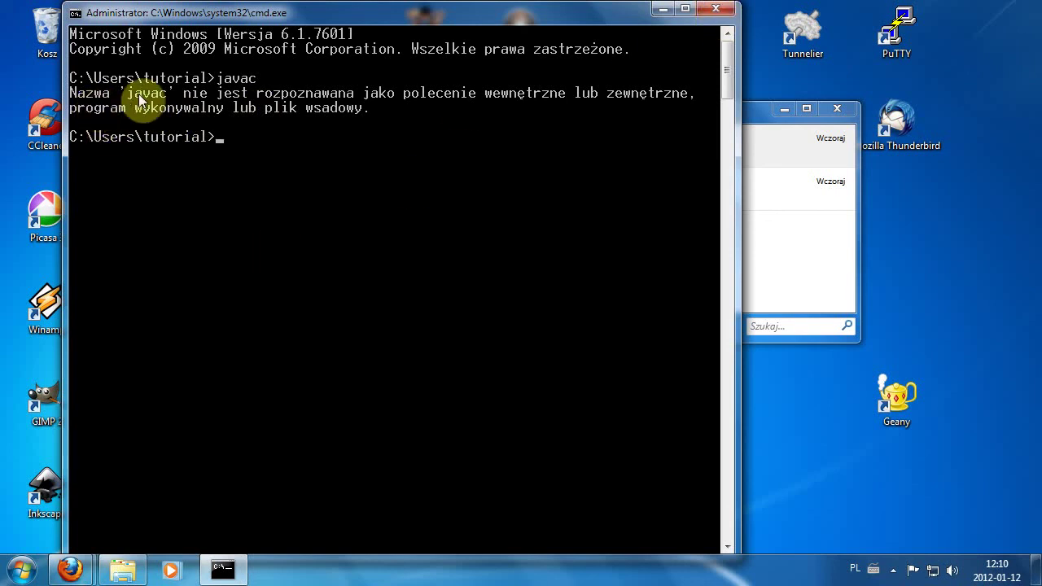
pyautogui.click(718, 8)
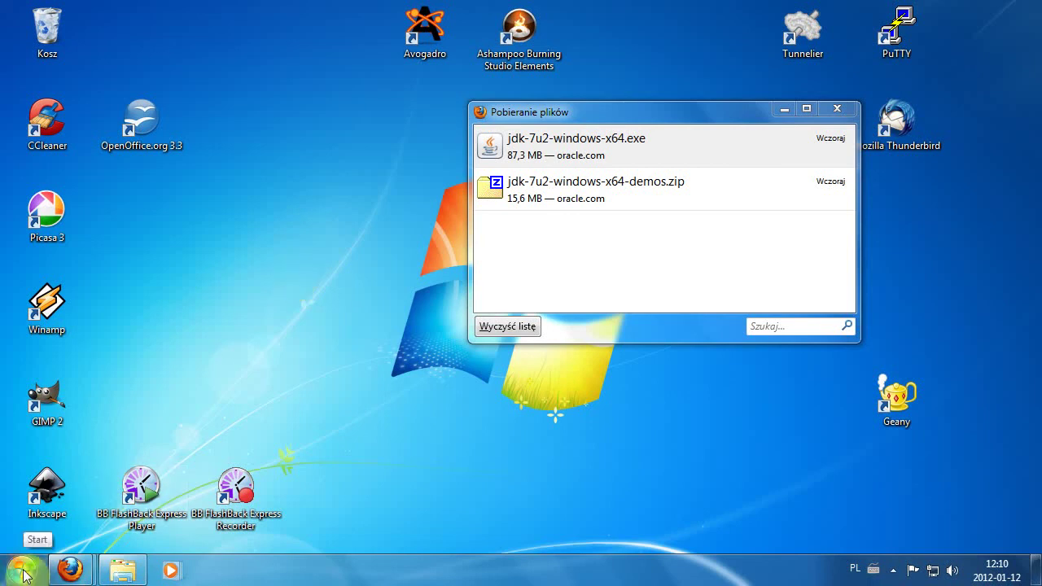
# Bring up the Explorer window, enlarge it and browse to the C:\java\jdk1.7.0_02\bin folder.
pyautogui.click(123, 573)
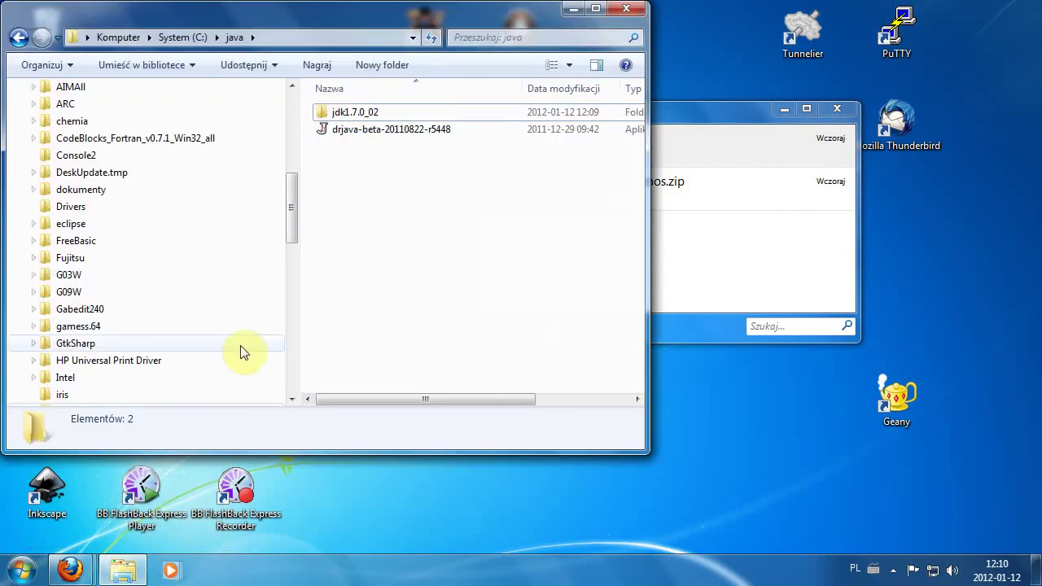
pyautogui.moveTo(645, 448); pyautogui.dragTo(663, 525)
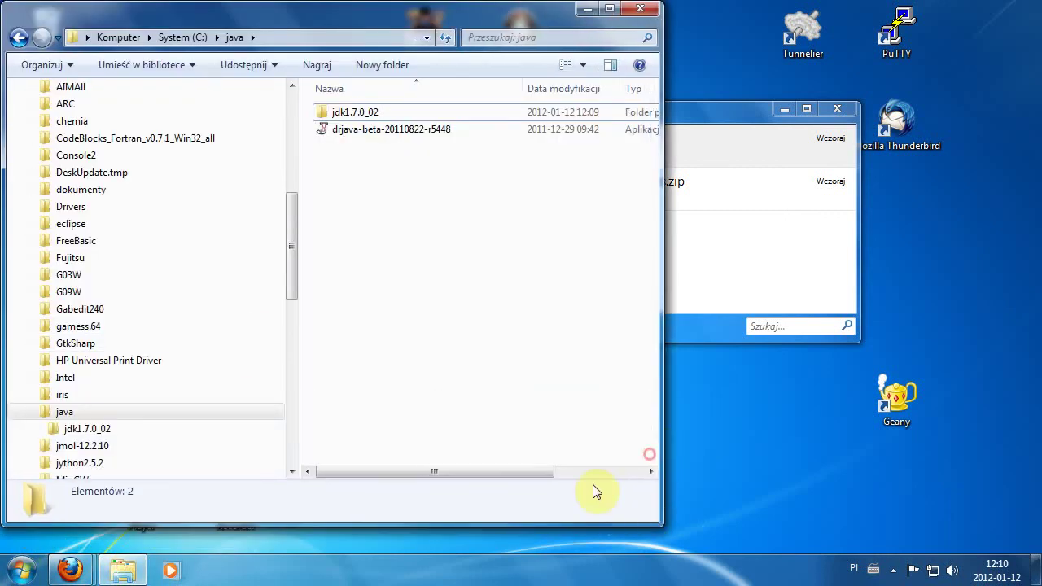
pyautogui.click(61, 412)
pyautogui.scroll(-3, 203, 108)
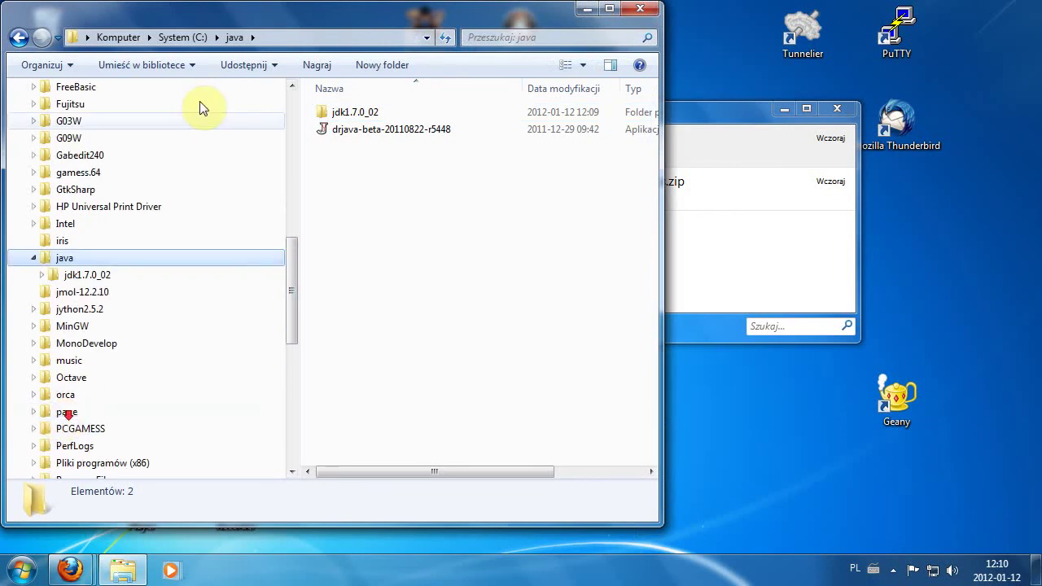
pyautogui.click(70, 276)
pyautogui.click(44, 276)
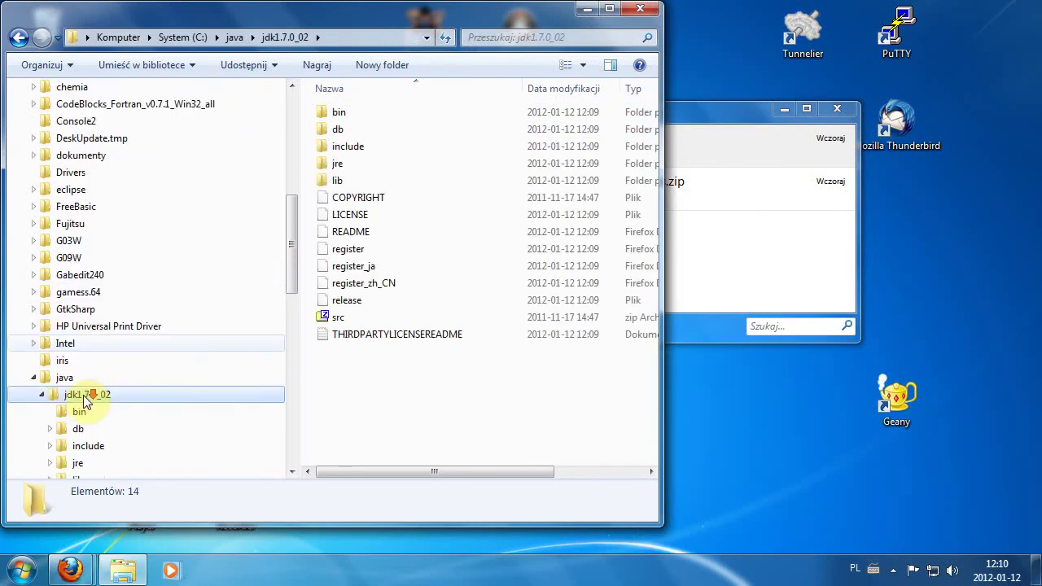
pyautogui.click(86, 258)
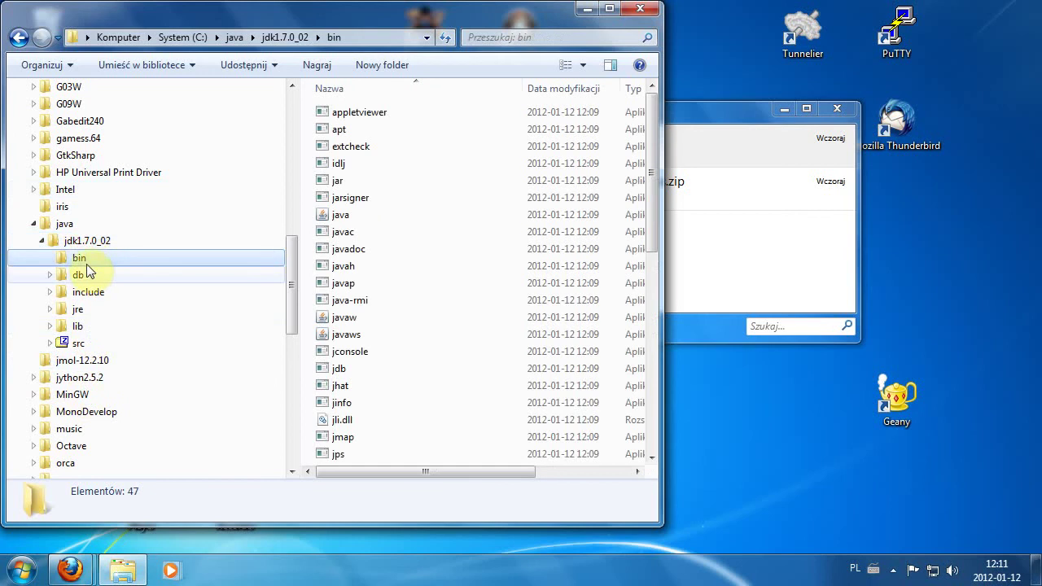
pyautogui.click(85, 259)
# Open the properties of the appletviewer application in the bin folder and reposition the properties window.
pyautogui.click(345, 162)
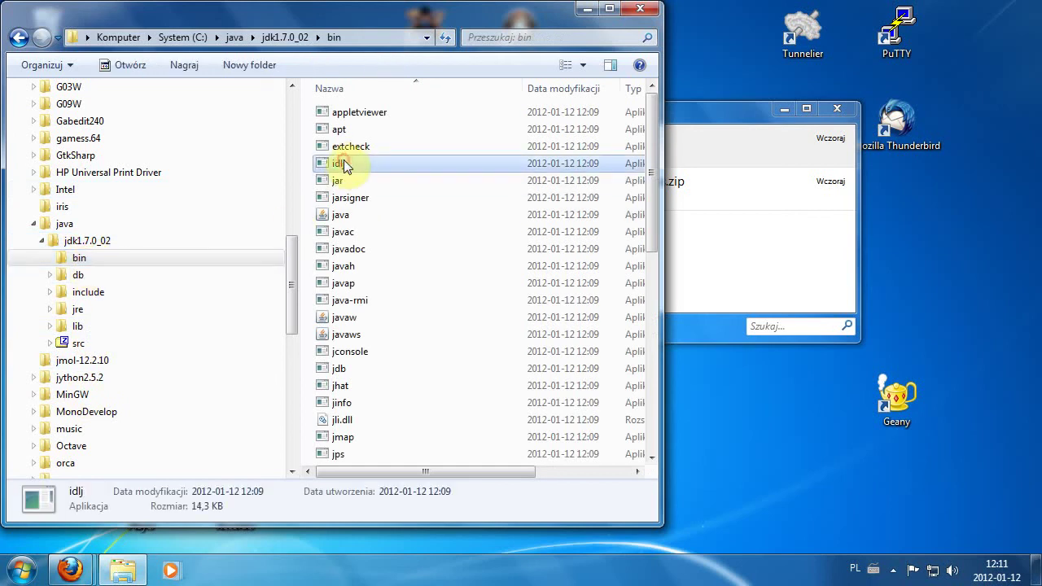
pyautogui.click(359, 116)
pyautogui.click(349, 146)
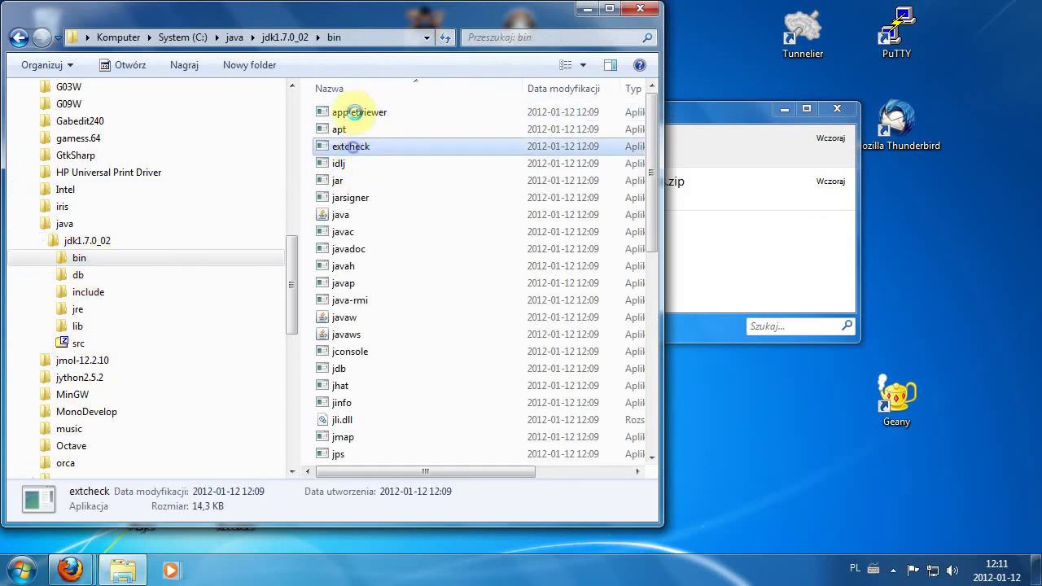
pyautogui.rightClick(347, 141)
pyautogui.rightClick(355, 117)
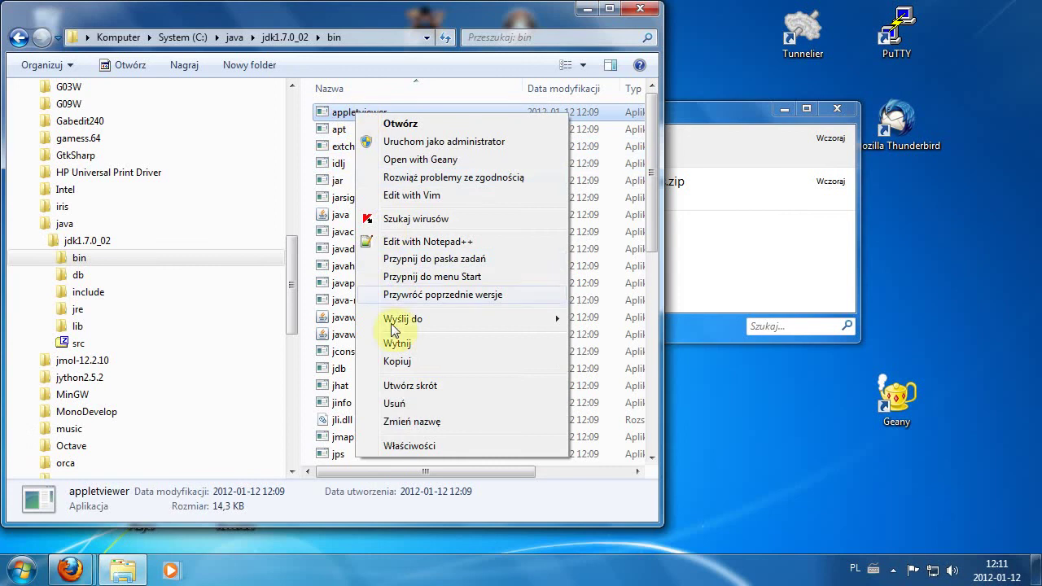
pyautogui.click(428, 444)
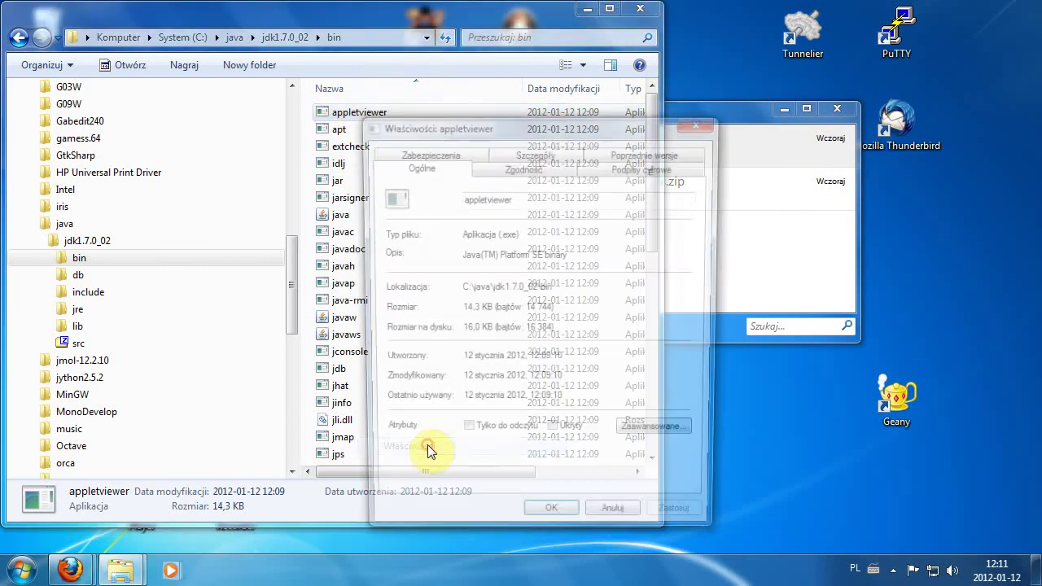
pyautogui.moveTo(462, 133); pyautogui.dragTo(437, 92)
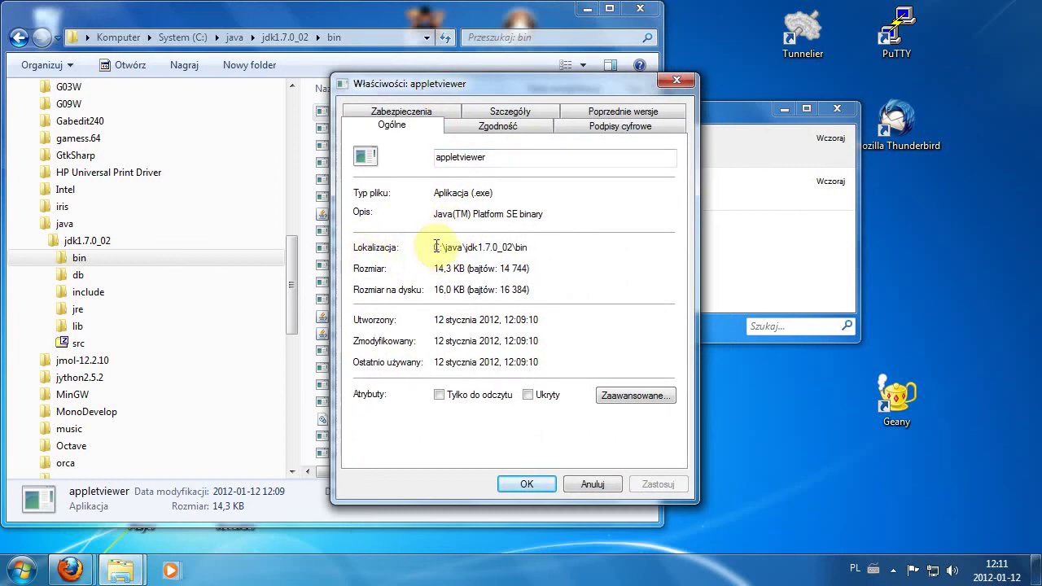
# Copy the location path C:\java\jdk1.7.0_02\bin from the file properties, close them and minimize the folder window.
pyautogui.moveTo(433, 248); pyautogui.dragTo(532, 248)
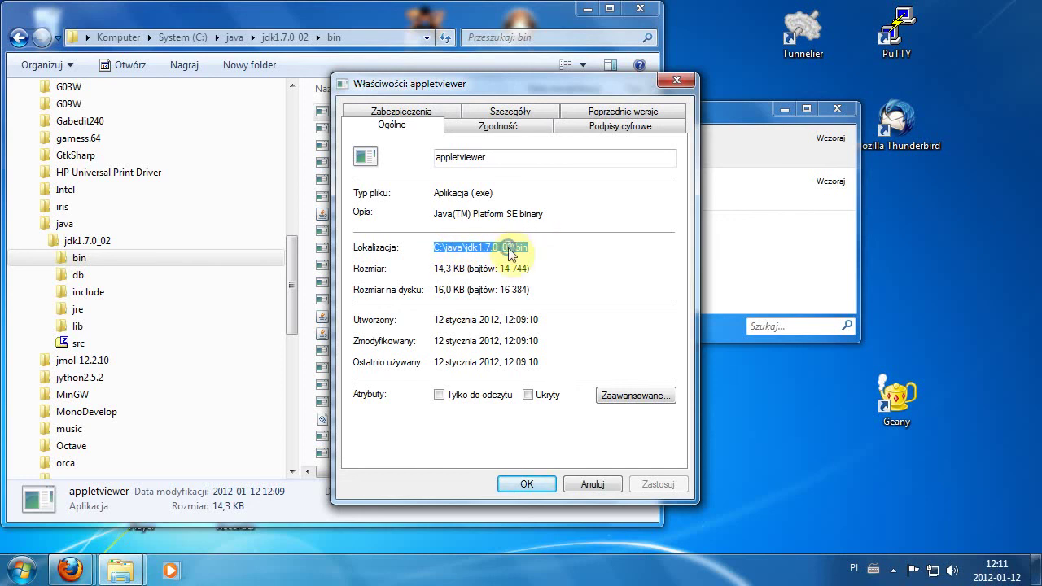
pyautogui.rightClick(509, 249)
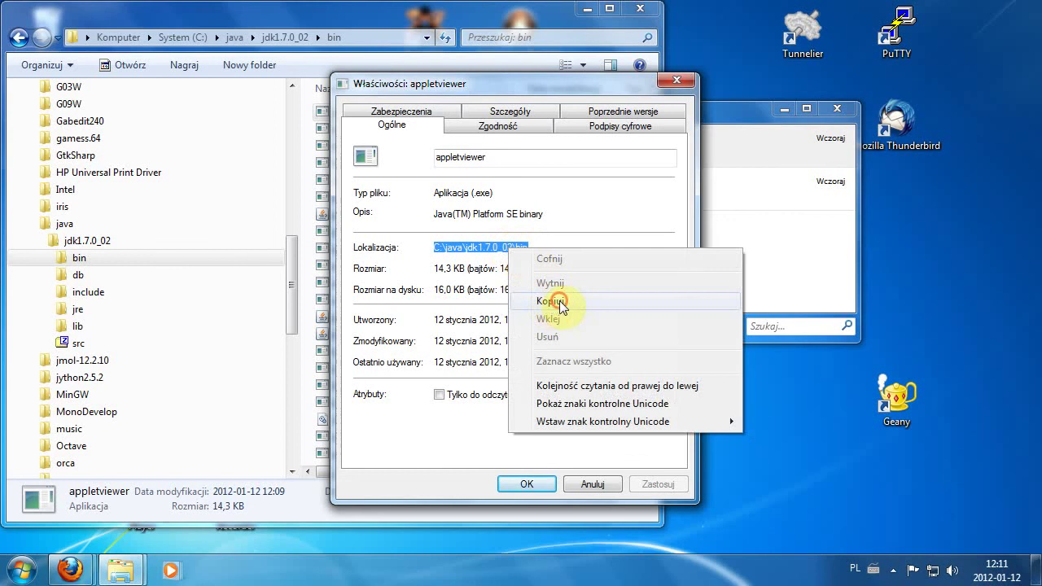
pyautogui.click(560, 303)
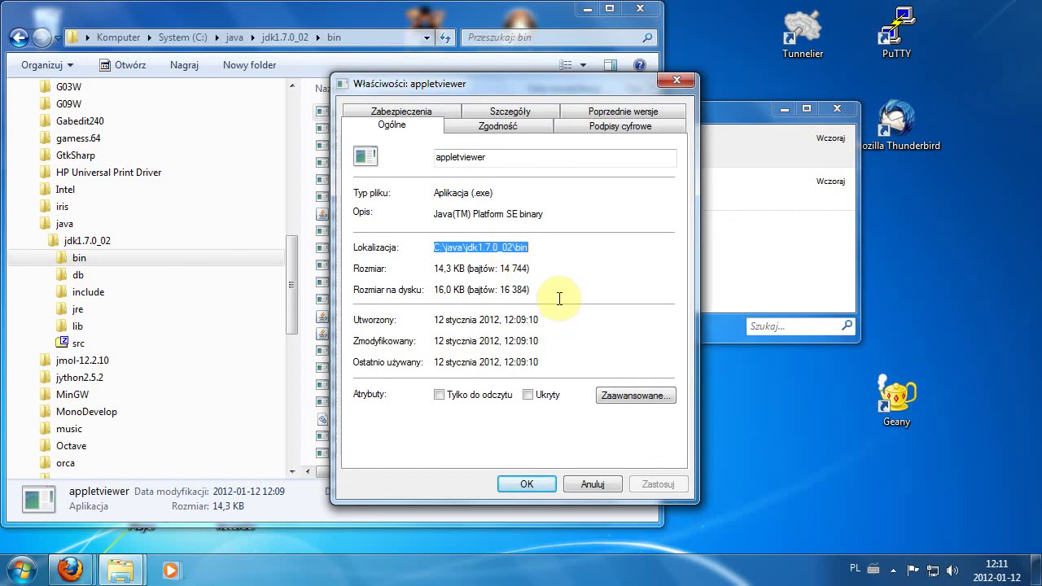
pyautogui.click(540, 485)
pyautogui.click(587, 8)
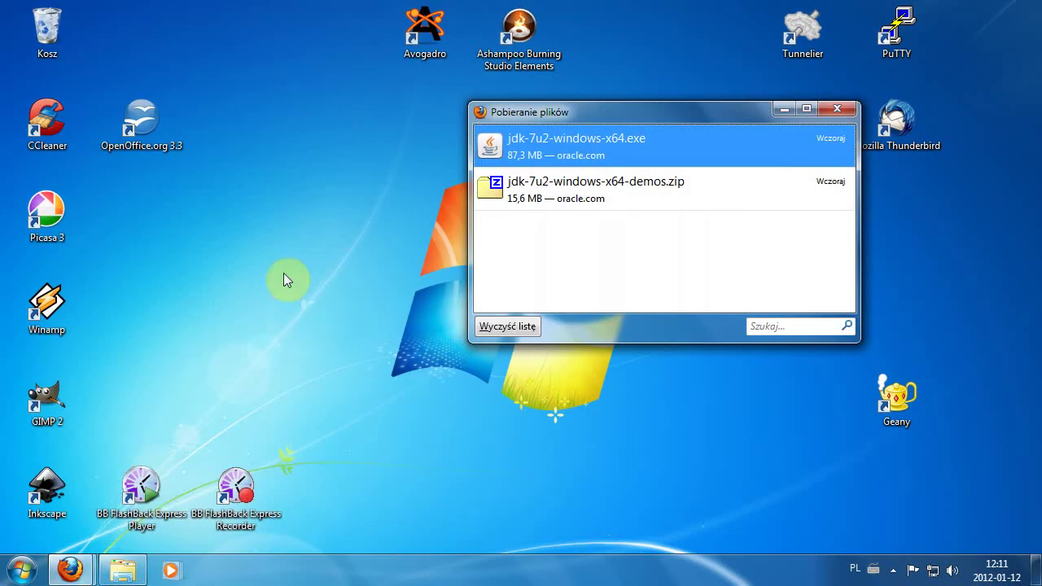
# Open the environment variables from the computer's advanced system settings and look over the user and system variable lists.
pyautogui.click(23, 570)
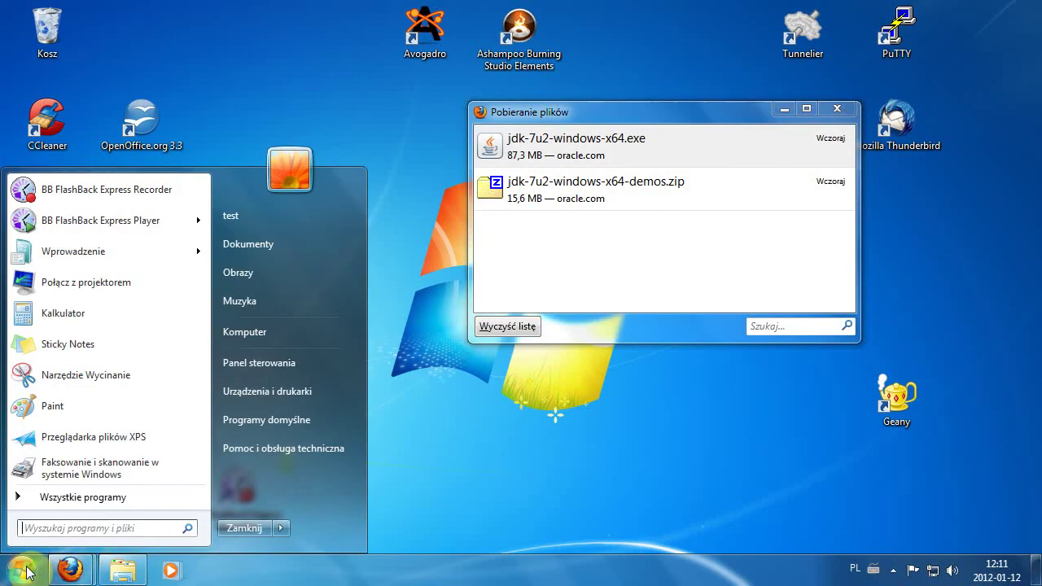
pyautogui.rightClick(255, 340)
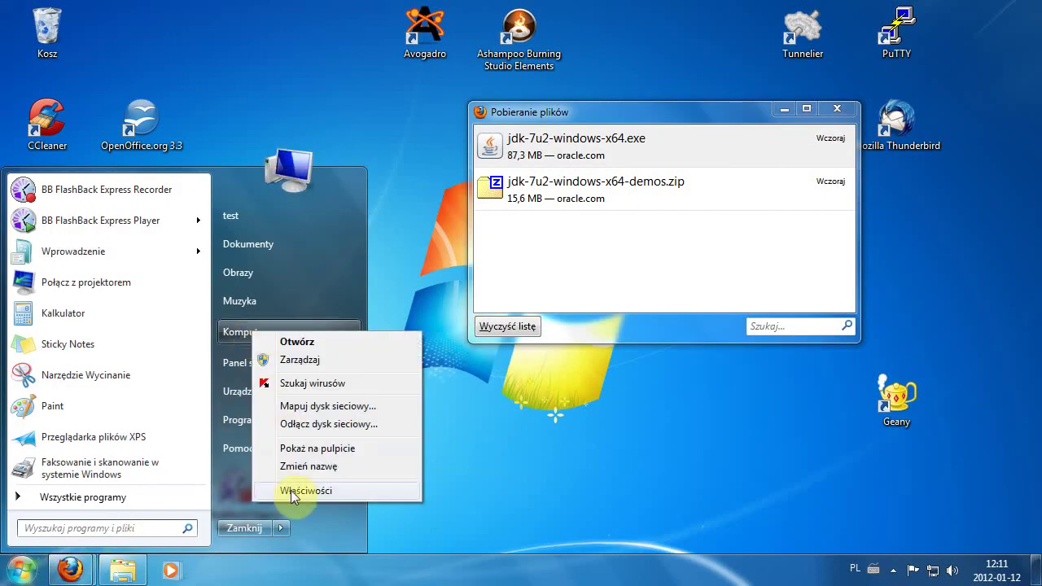
pyautogui.click(295, 493)
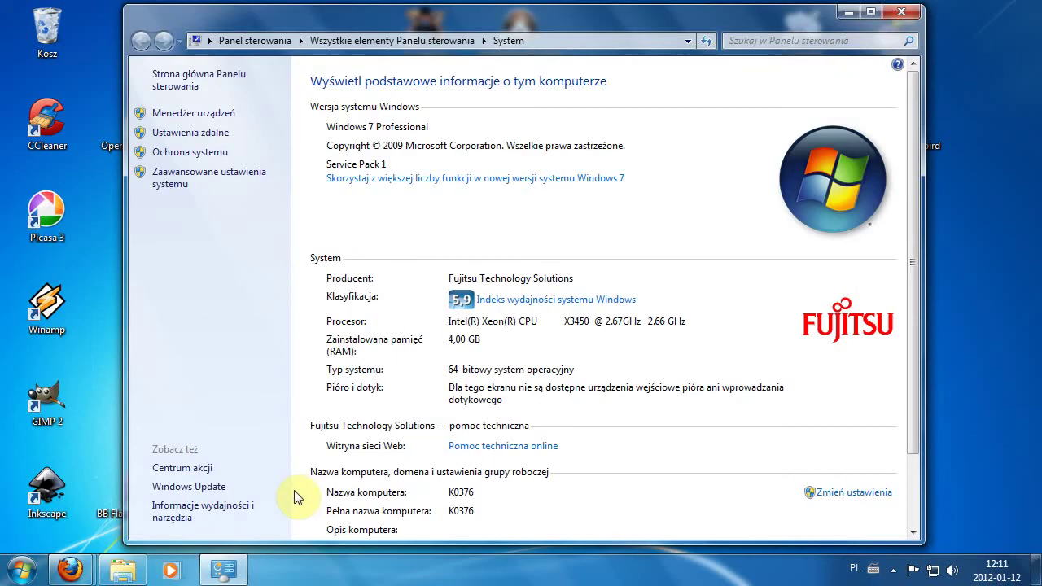
pyautogui.click(177, 180)
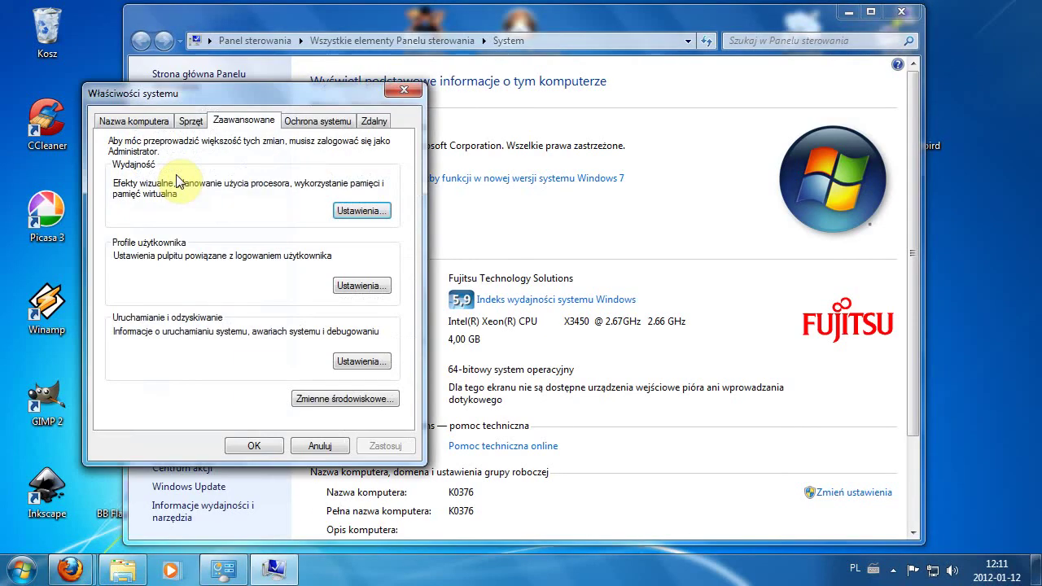
pyautogui.click(348, 400)
pyautogui.moveTo(262, 136); pyautogui.dragTo(244, 88)
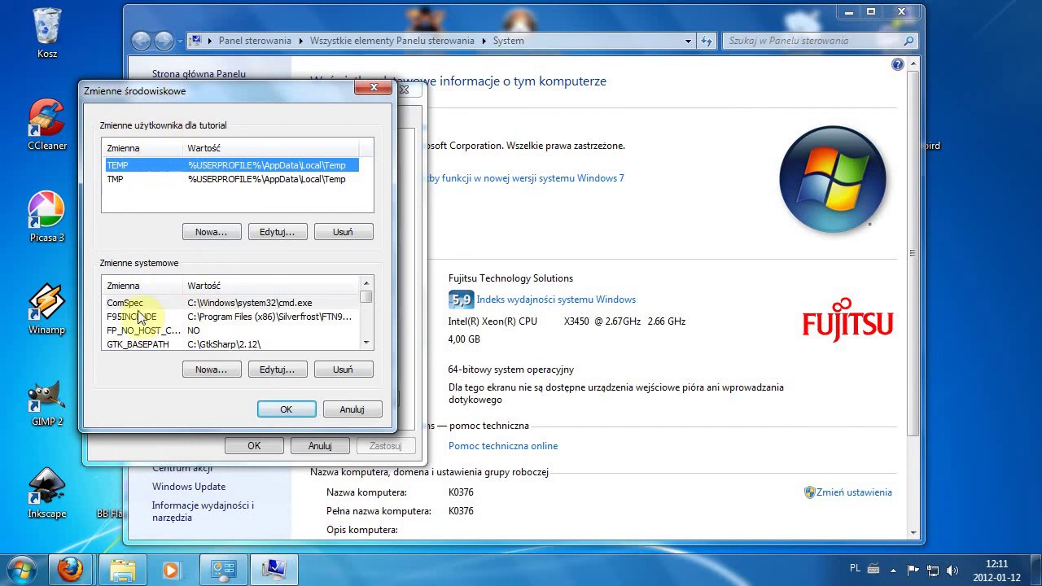
pyautogui.click(140, 344)
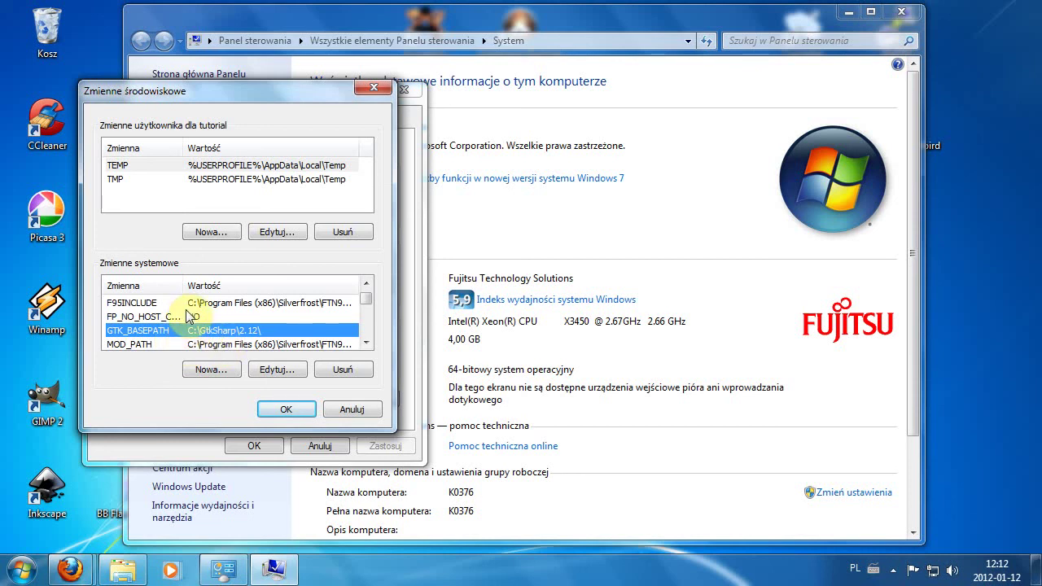
pyautogui.click(190, 317)
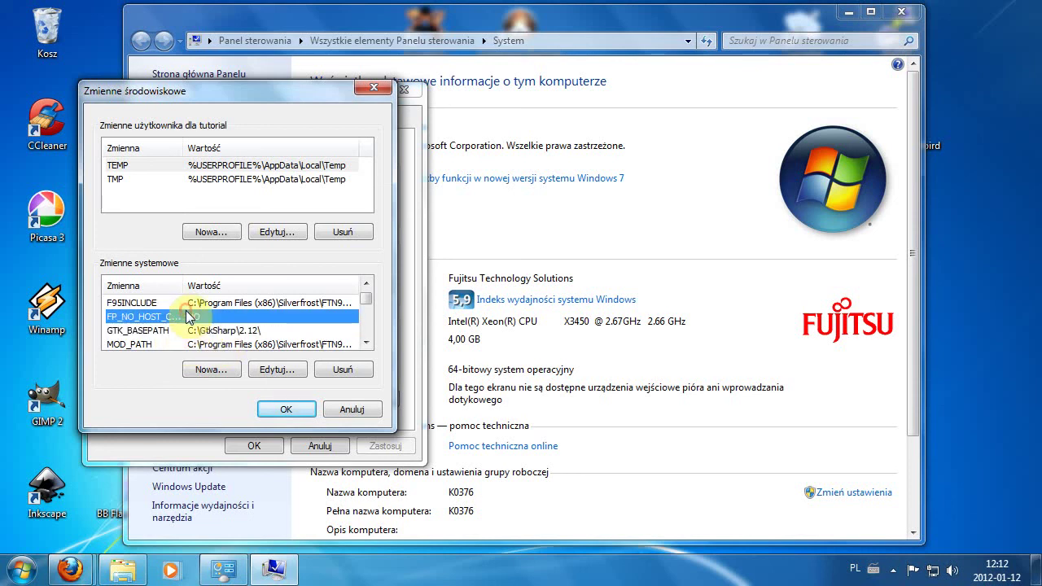
pyautogui.click(122, 179)
pyautogui.click(123, 167)
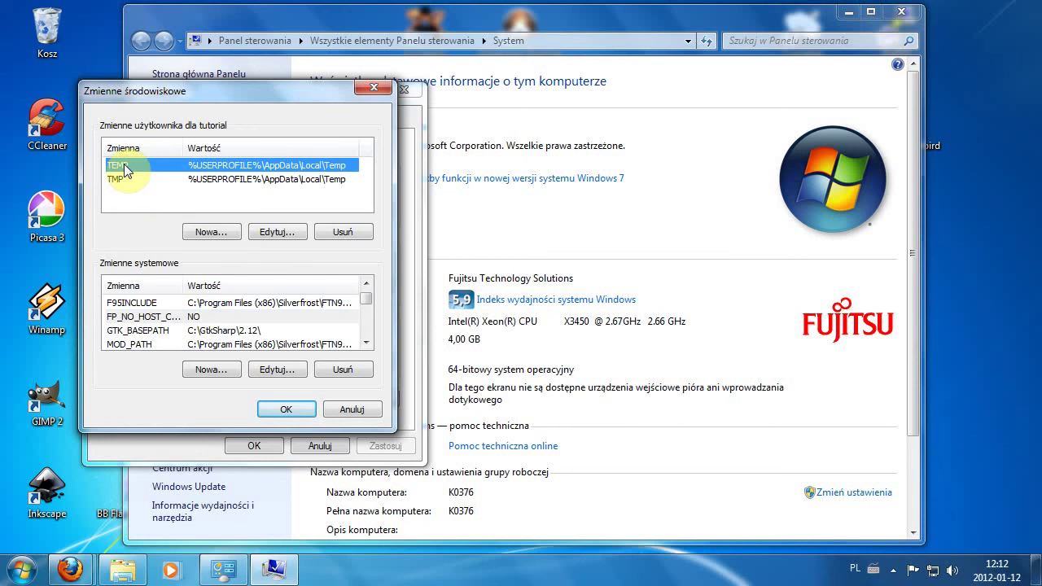
# Create a user variable named Path with the copied folder C:\java\jdk1.7.0_02\bin as its value.
pyautogui.click(211, 233)
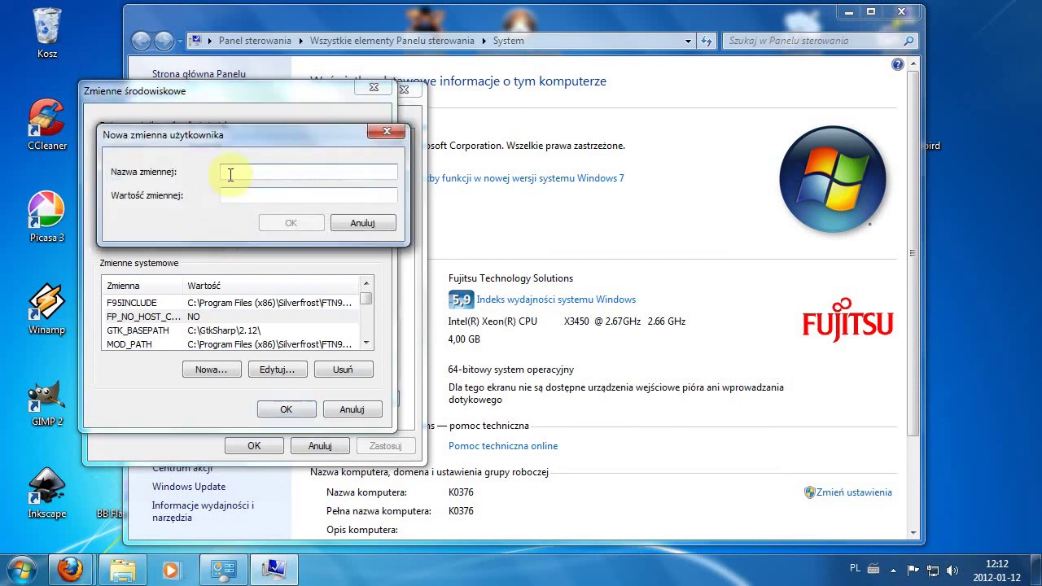
pyautogui.click(236, 171)
pyautogui.write('Path')
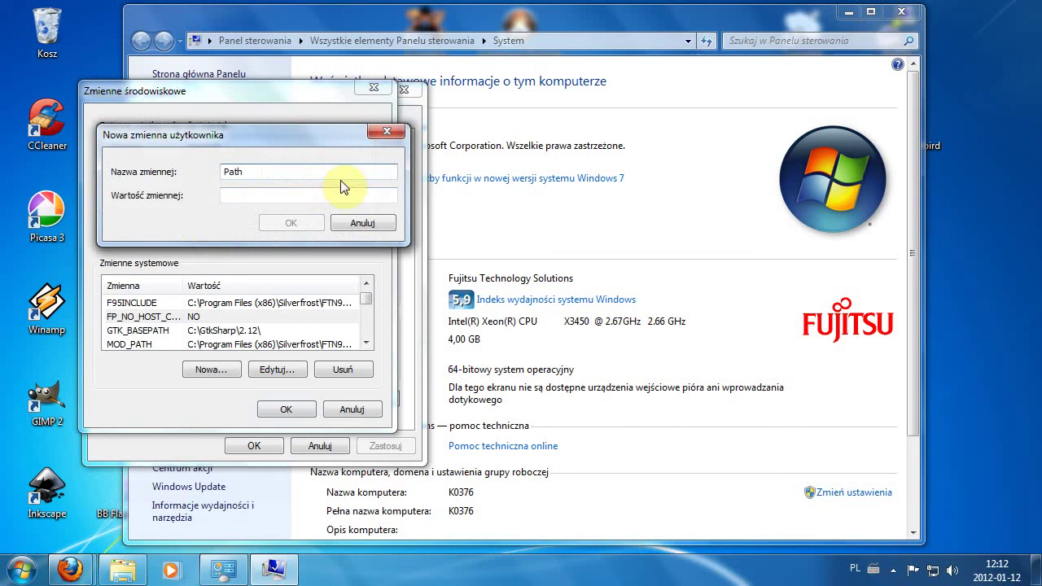
pyautogui.click(268, 195)
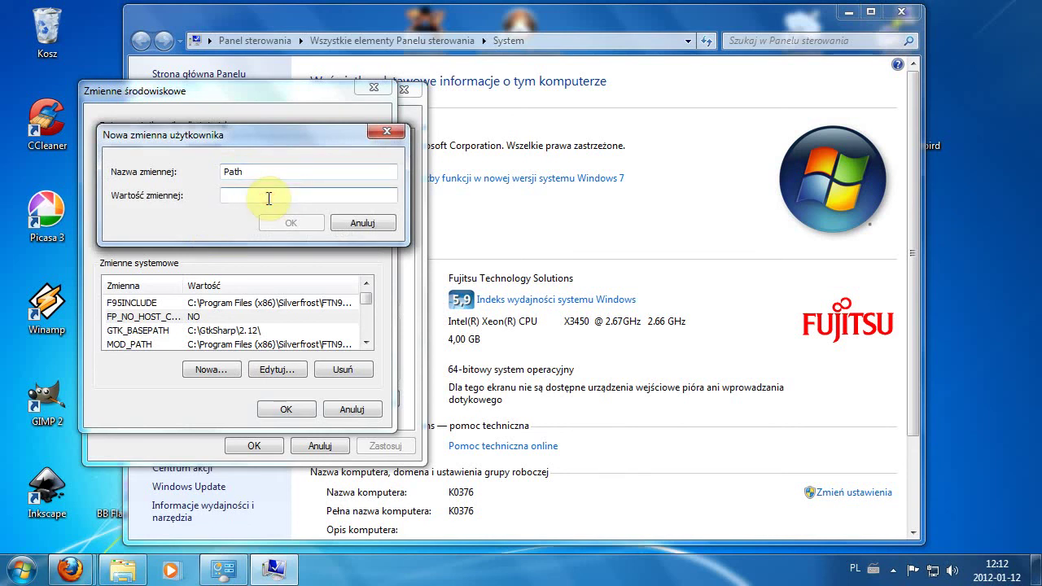
pyautogui.rightClick(256, 198)
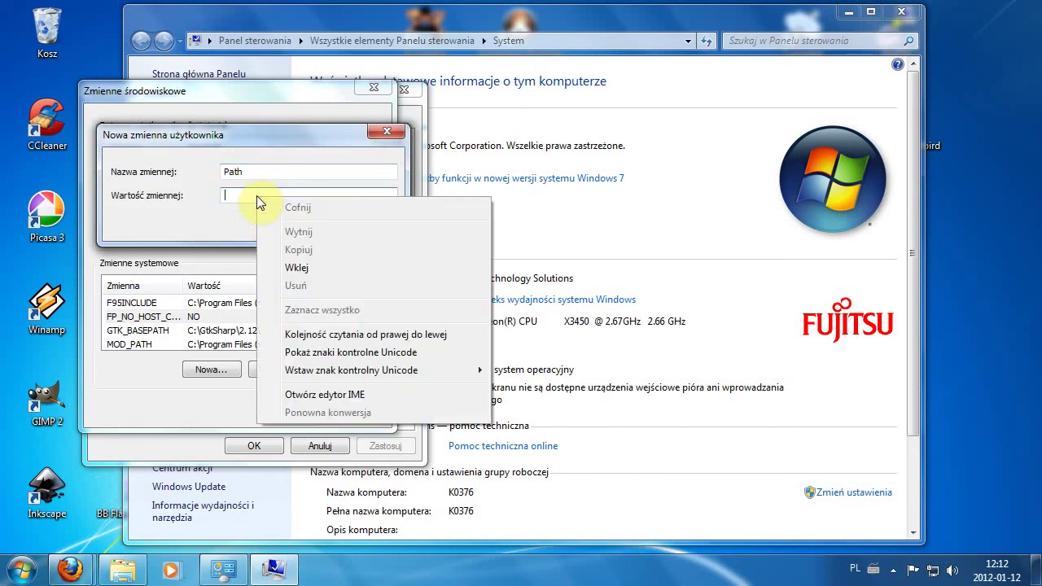
pyautogui.click(297, 268)
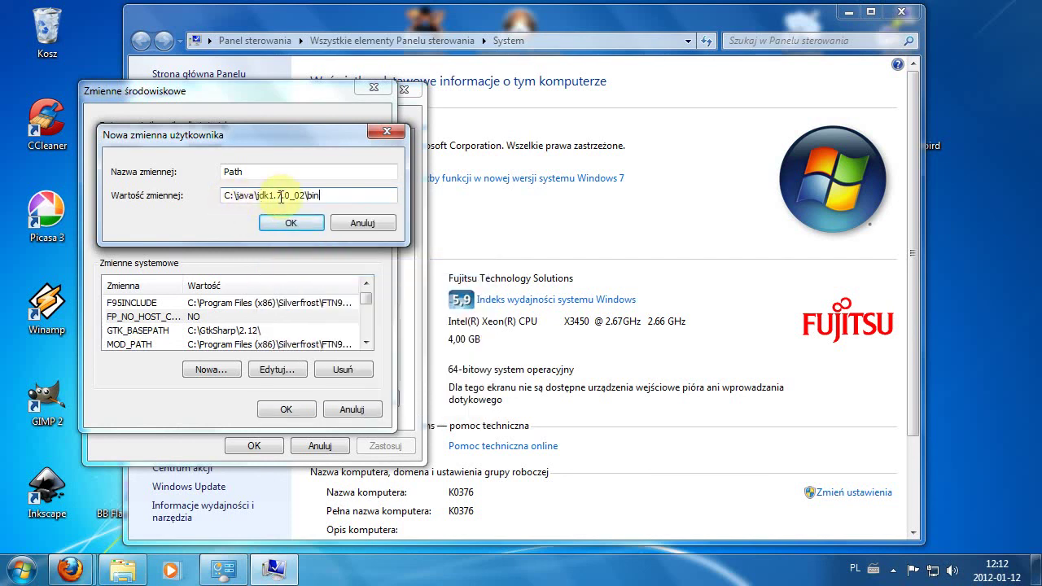
pyautogui.click(285, 225)
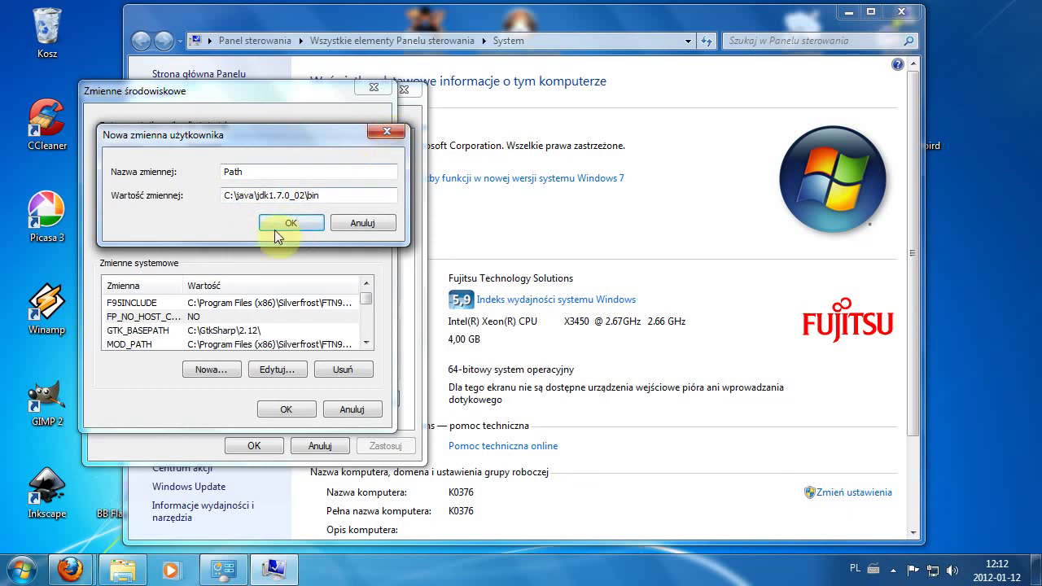
pyautogui.click(286, 225)
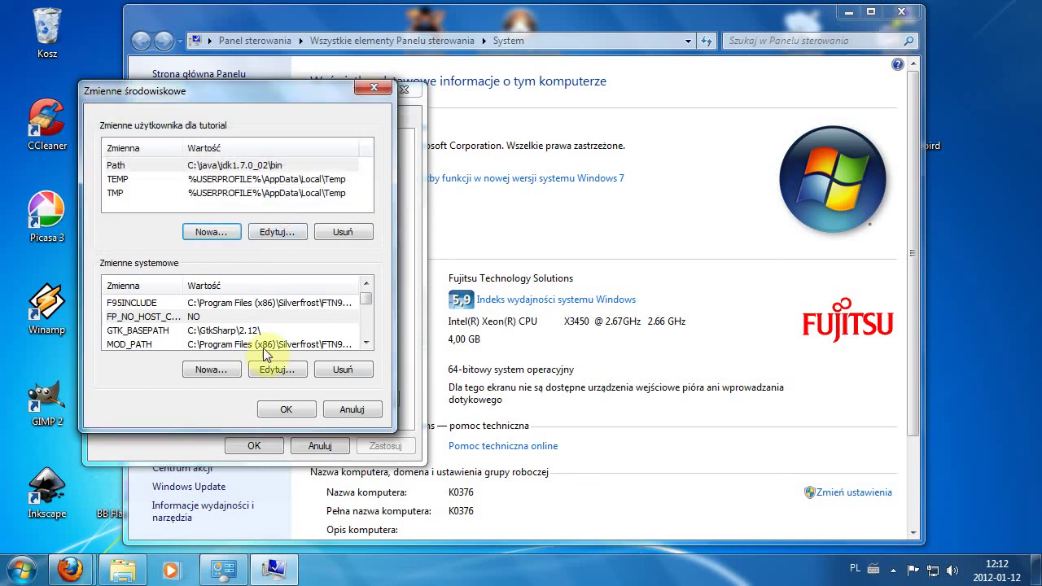
# Accept the environment variable changes and the system properties, and close the System window.
pyautogui.click(281, 407)
pyautogui.click(254, 446)
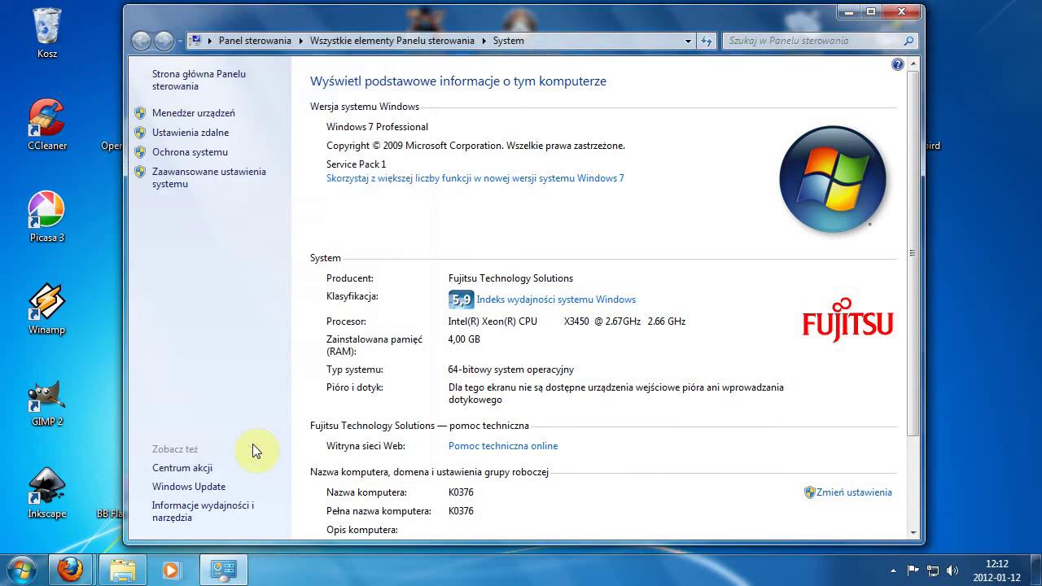
pyautogui.click(899, 18)
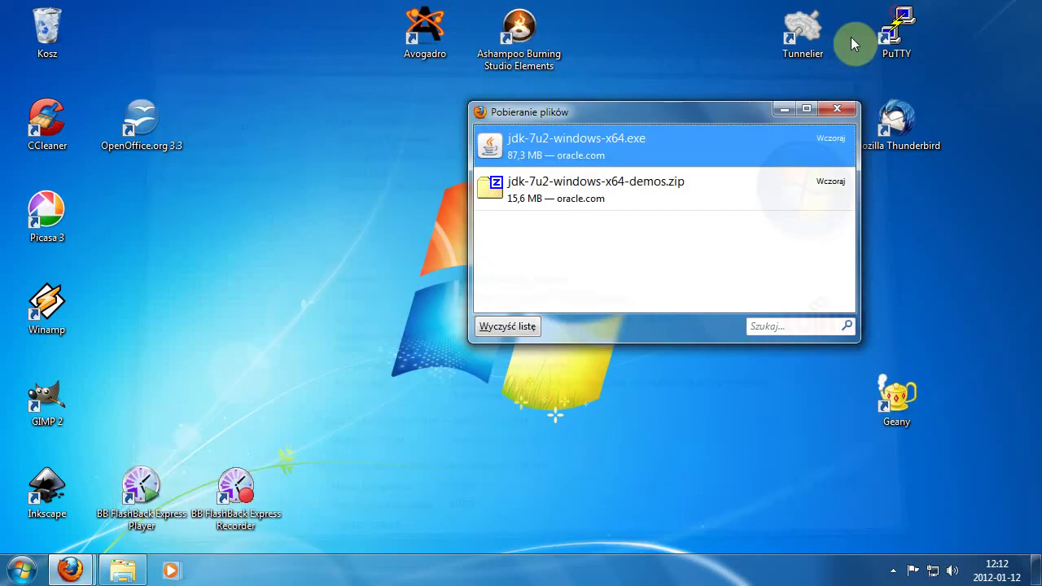
# Open a new Command Prompt and run javac to test whether the compiler is found.
pyautogui.click(21, 569)
pyautogui.click(70, 529)
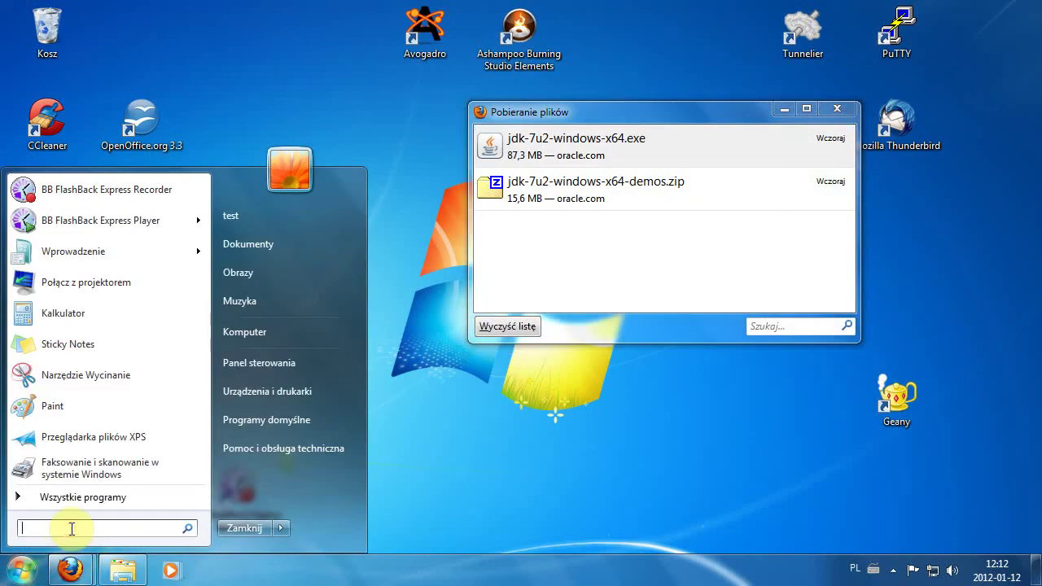
pyautogui.write('cmd')
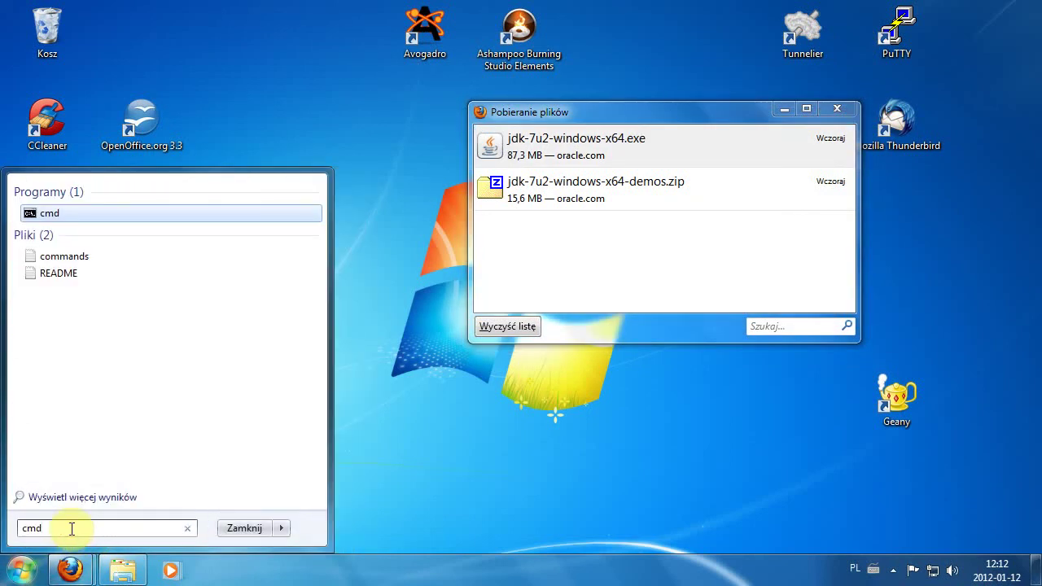
pyautogui.press('Return')
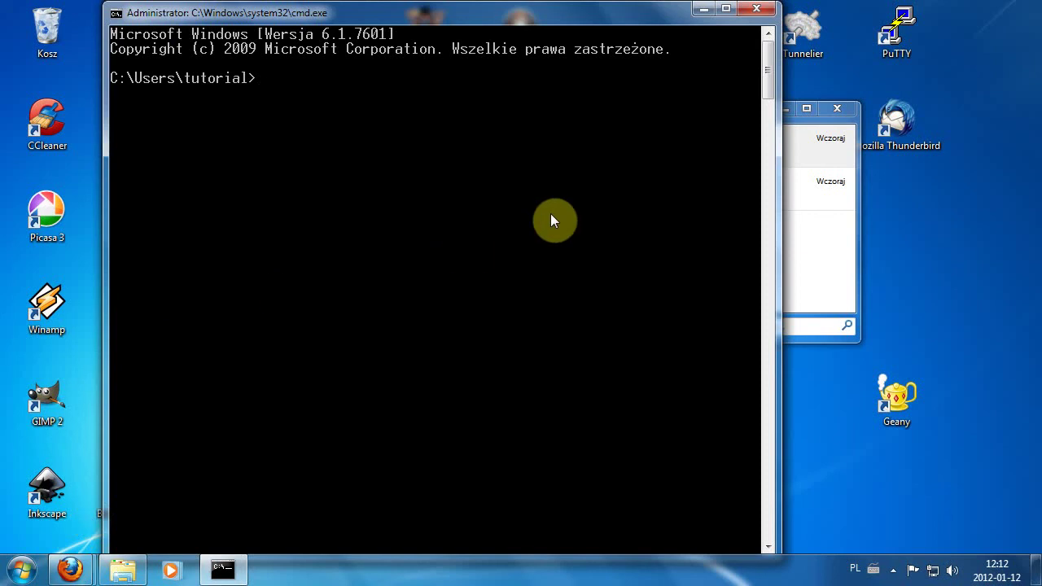
pyautogui.write('javac')
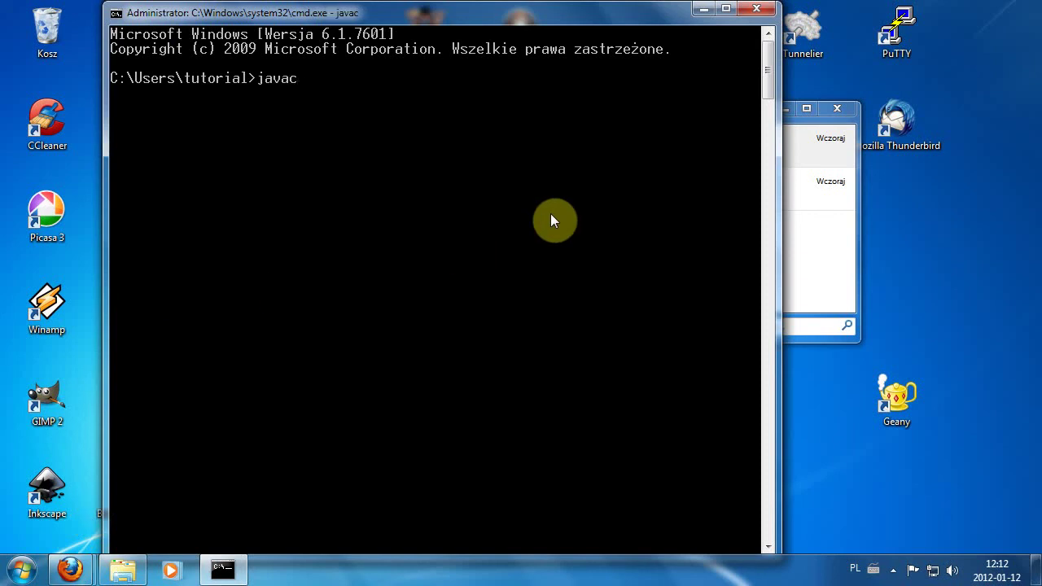
pyautogui.press('Return')
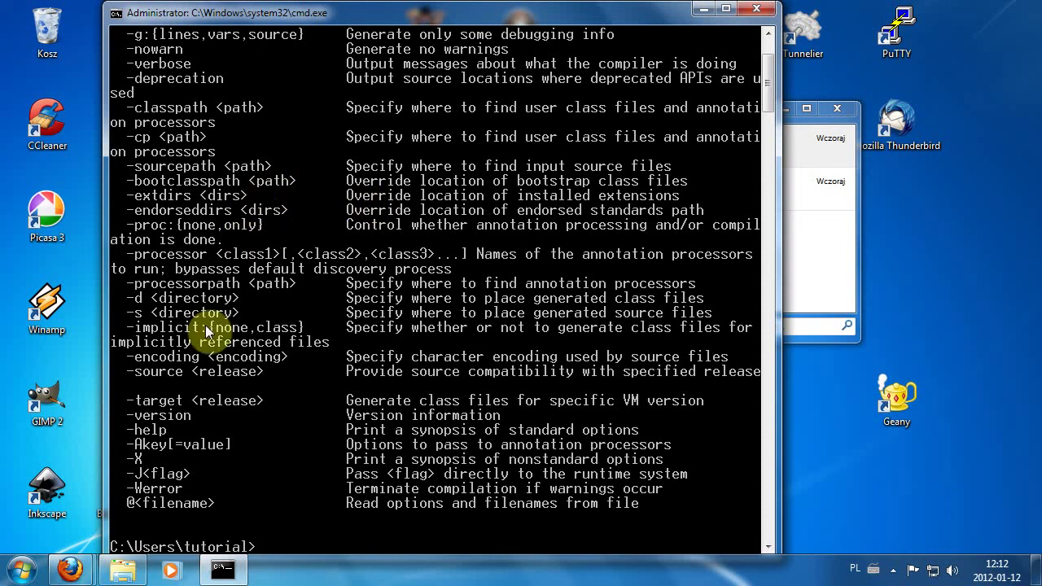
# Review the javac usage options in the console and check the compiler version with javac -version.
pyautogui.scroll(2, 362, 324)
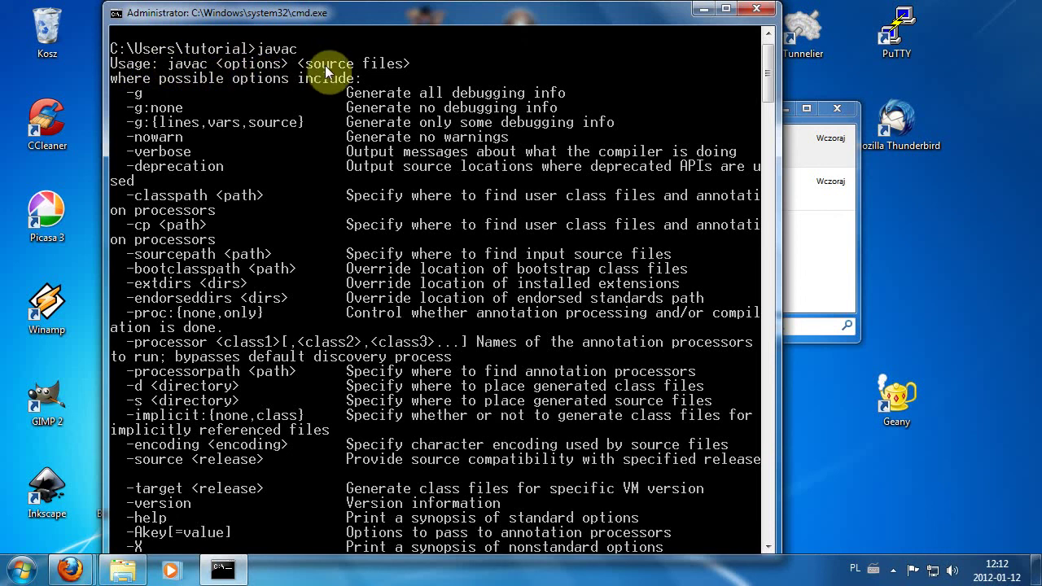
pyautogui.scroll(-3, 314, 327)
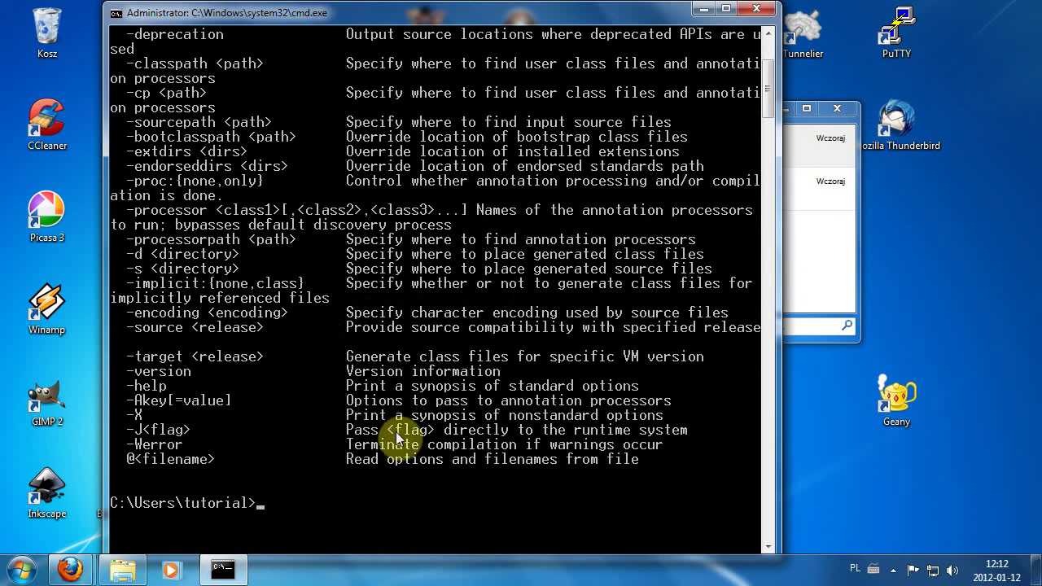
pyautogui.write('javac -version')
pyautogui.press('Return')
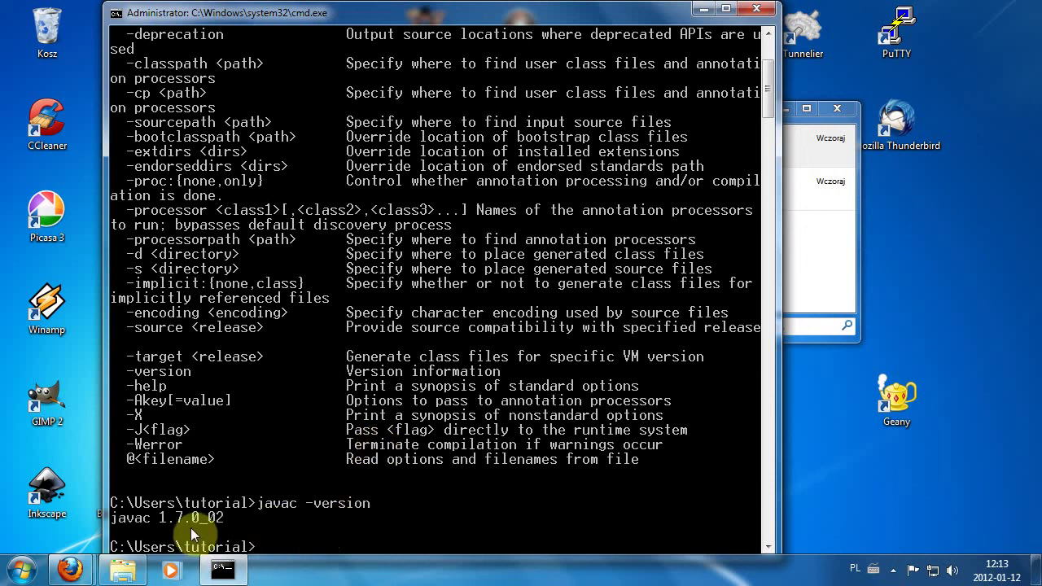